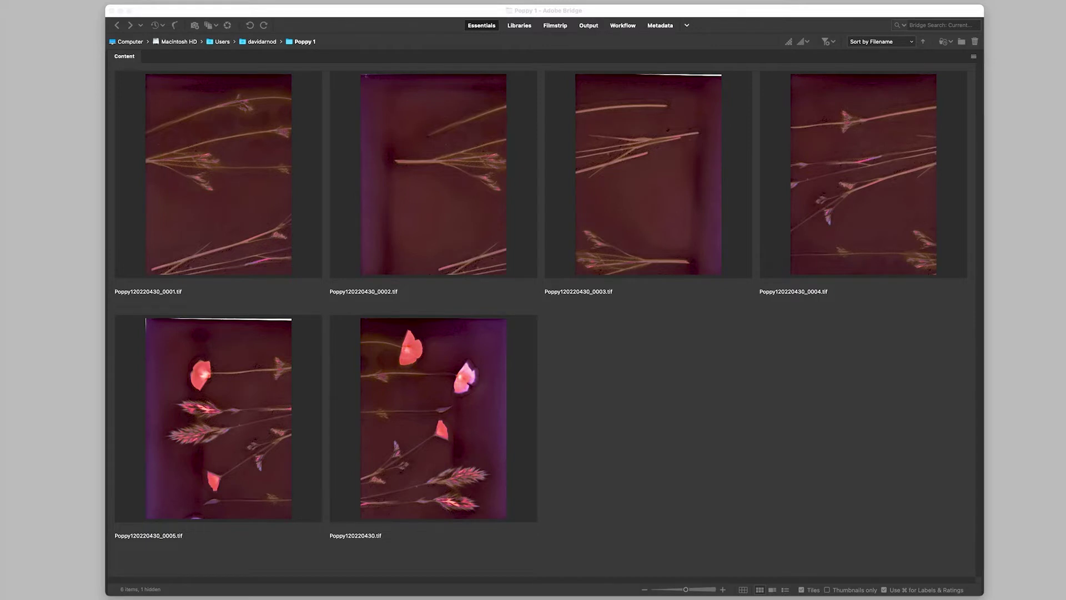
Bring Bridge forward and marquee-select the six Poppy1 TIF scan thumbnails in Poppy 1.
drag(862, 13, 866, 13)
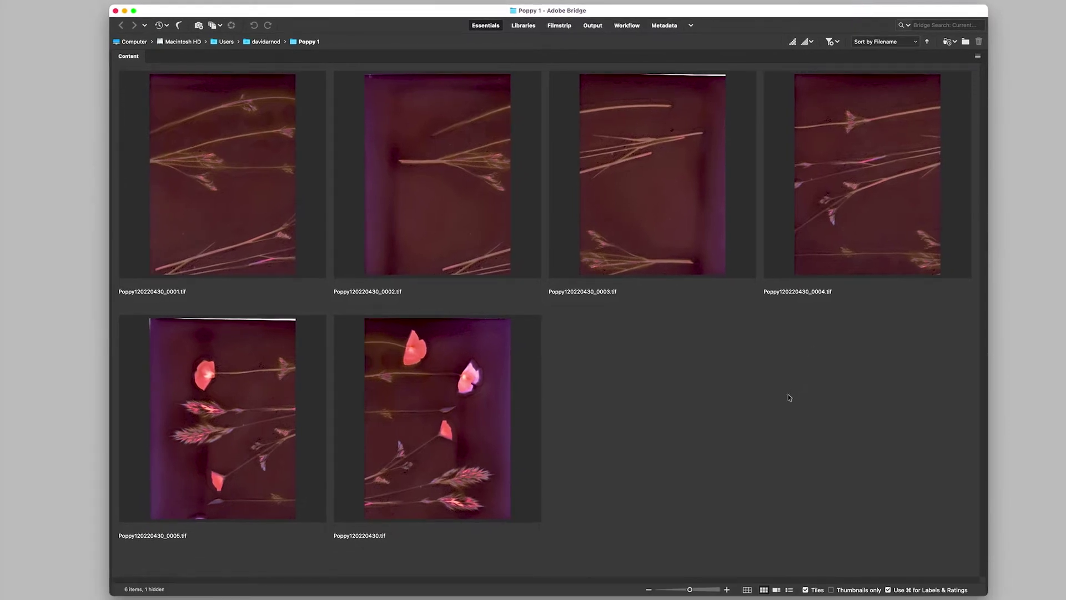
drag(840, 461, 259, 93)
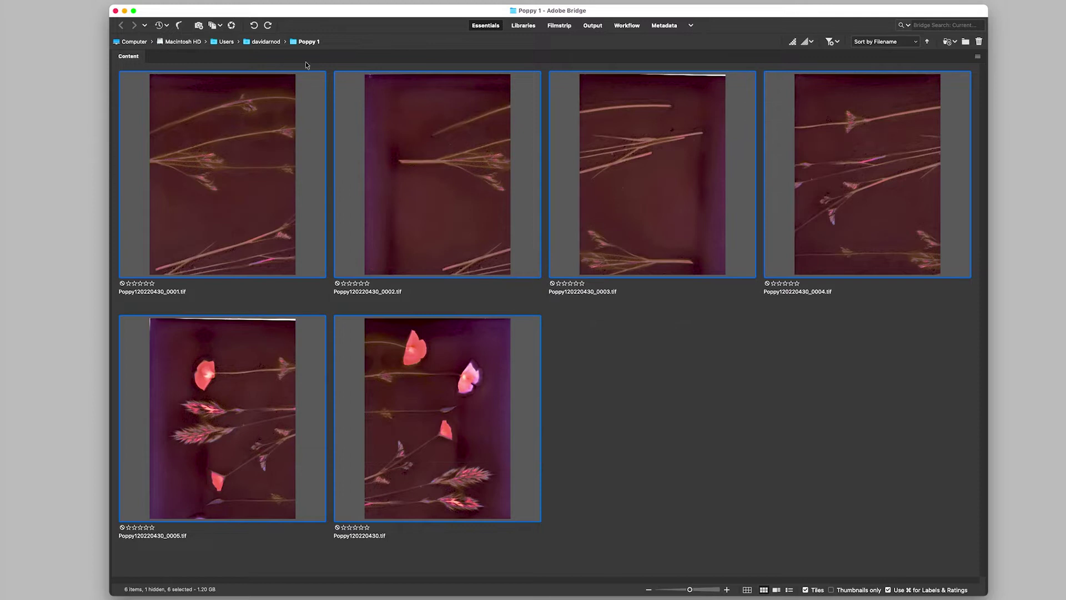
Open the six scans in Camera Raw, select them all and show the thumbnail action menu.
click(232, 27)
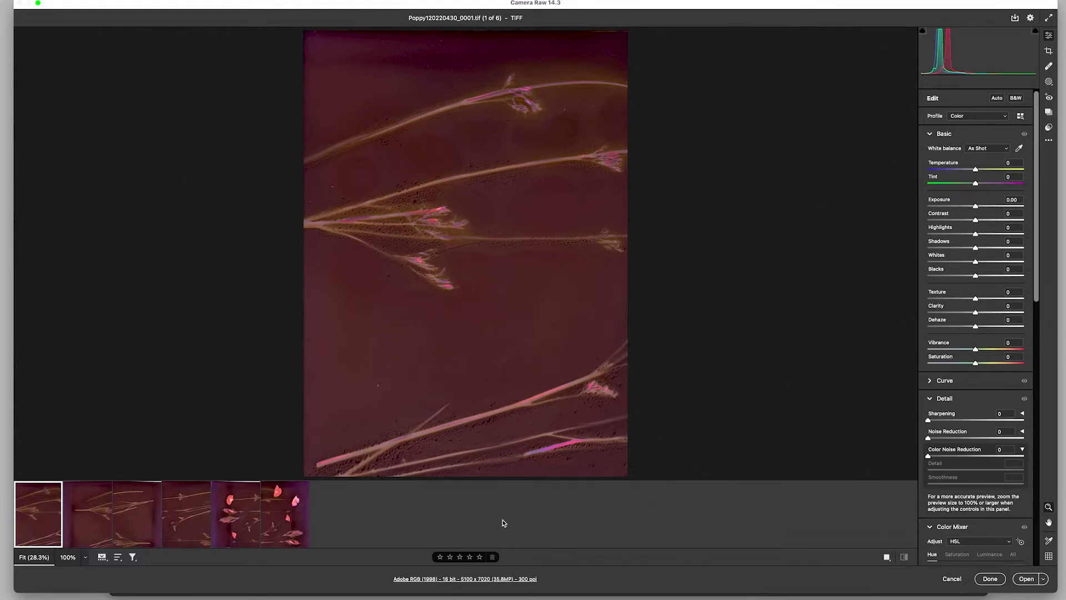
key(super+a)
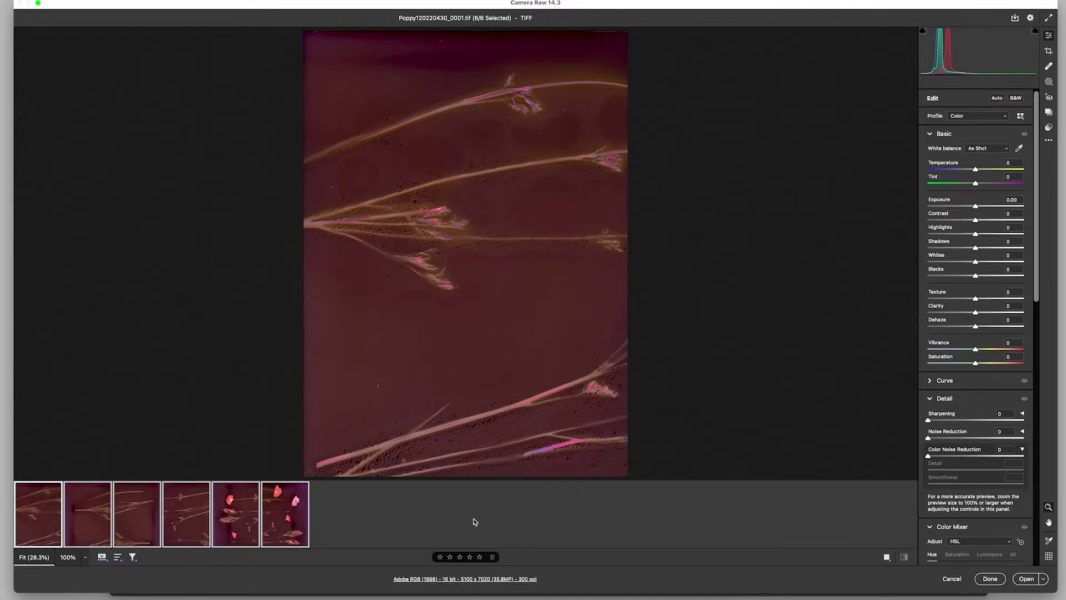
mouse_move(302, 491)
click(301, 491)
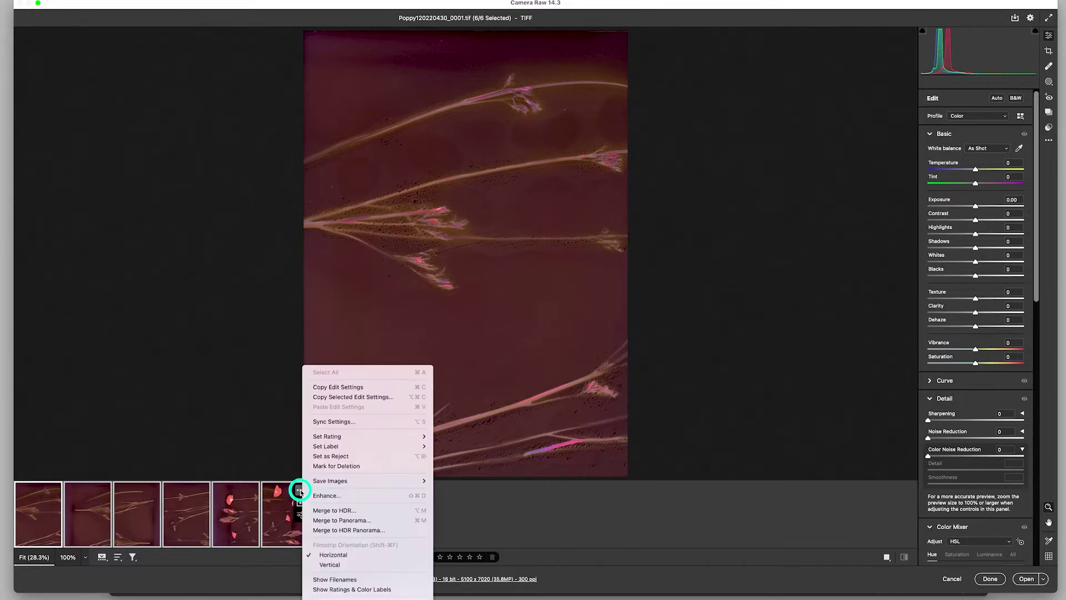
Merge the six scans as a Perspective panorama and save Poppy120220430_0001-Pano.dng.
click(366, 521)
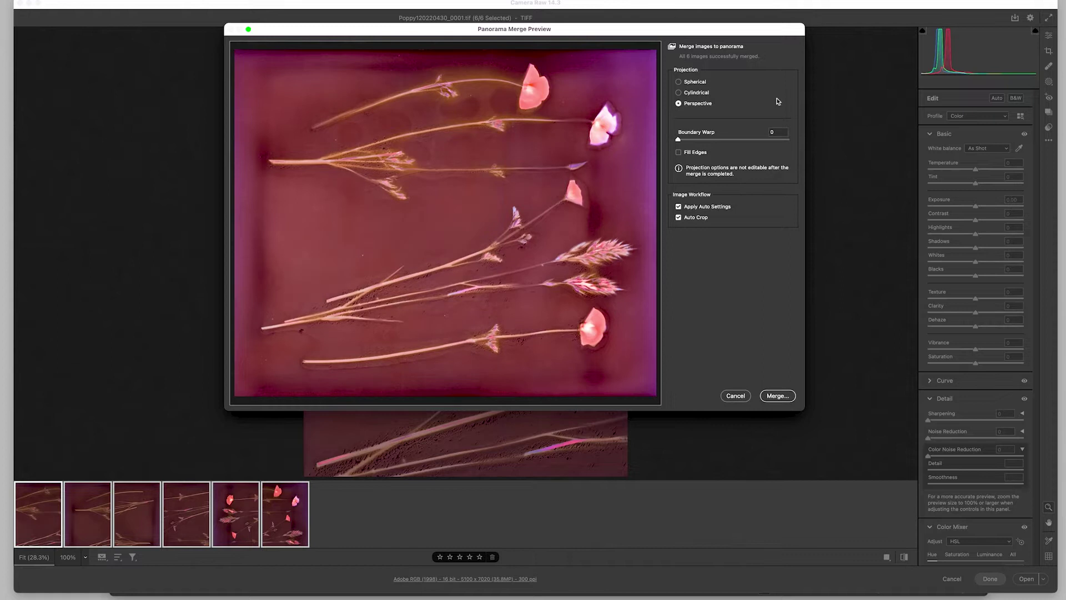
drag(622, 29, 595, 29)
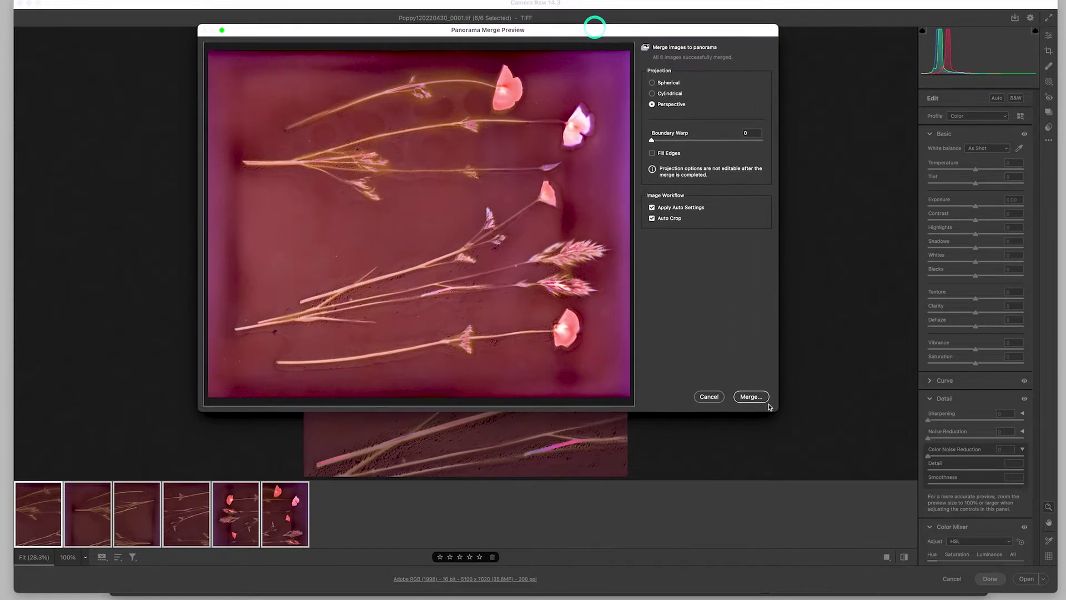
drag(777, 411, 810, 432)
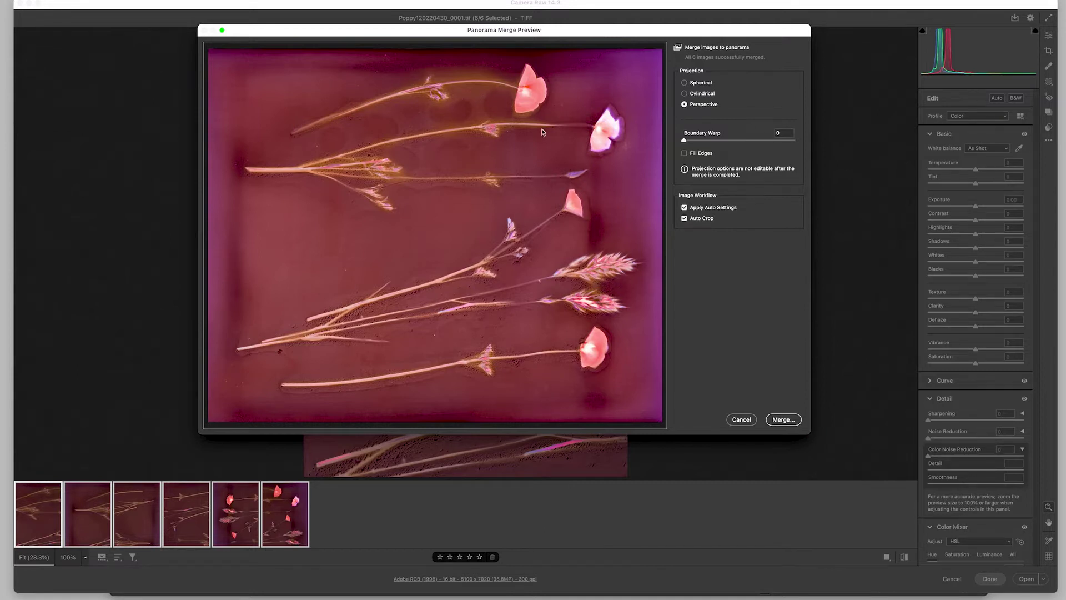
click(783, 421)
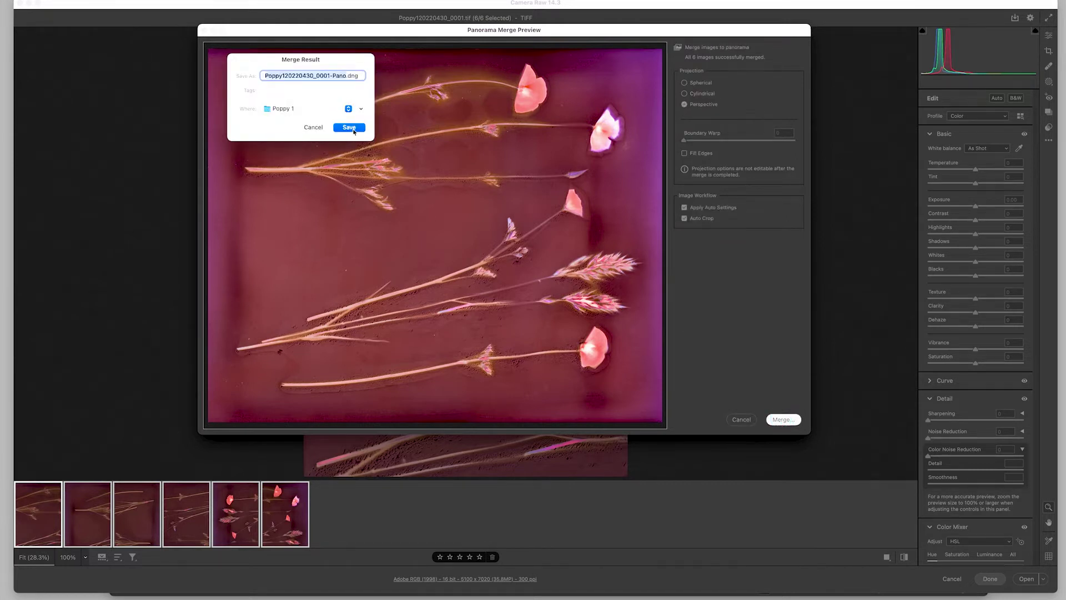
click(350, 128)
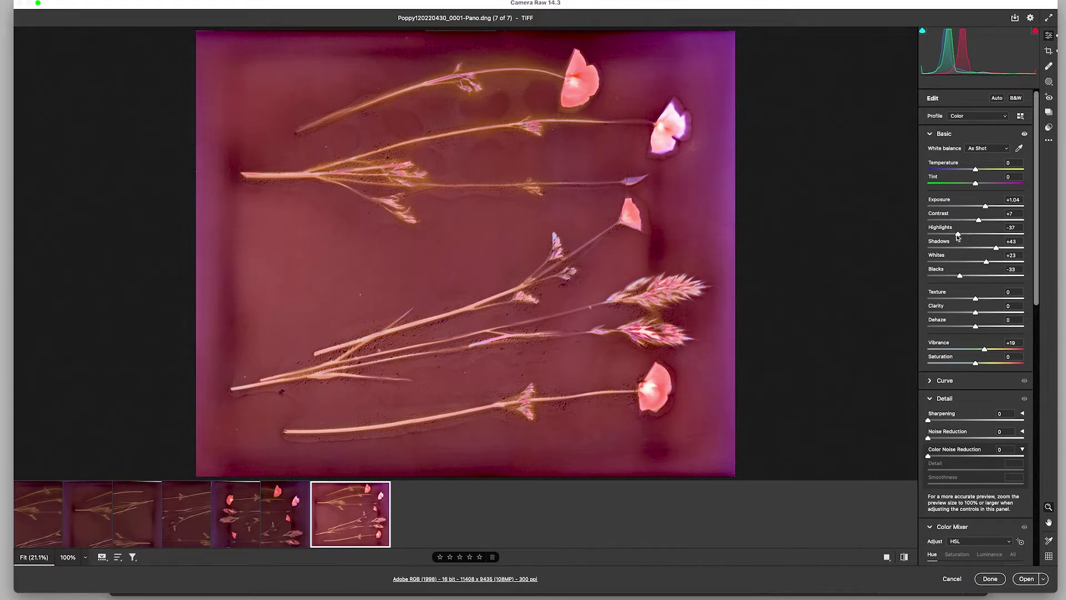
Set Highlights -80, Texture +23 and Clarity +26, then open the panorama in Photoshop.
drag(957, 236, 938, 235)
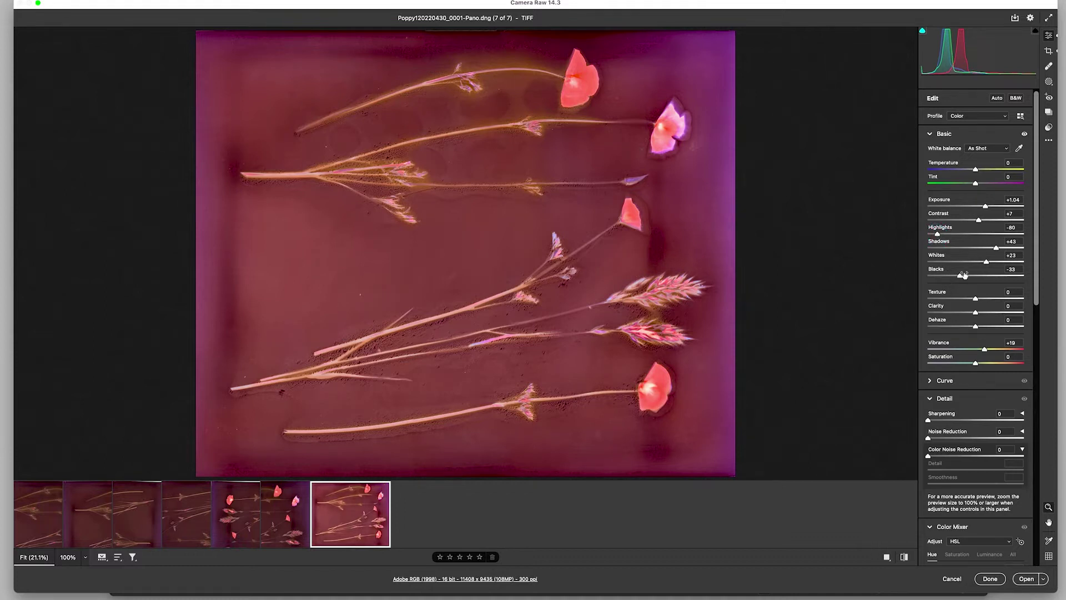
mouse_move(976, 314)
mouse_down()
mouse_move(987, 312)
mouse_move(975, 297)
mouse_move(985, 297)
mouse_up()
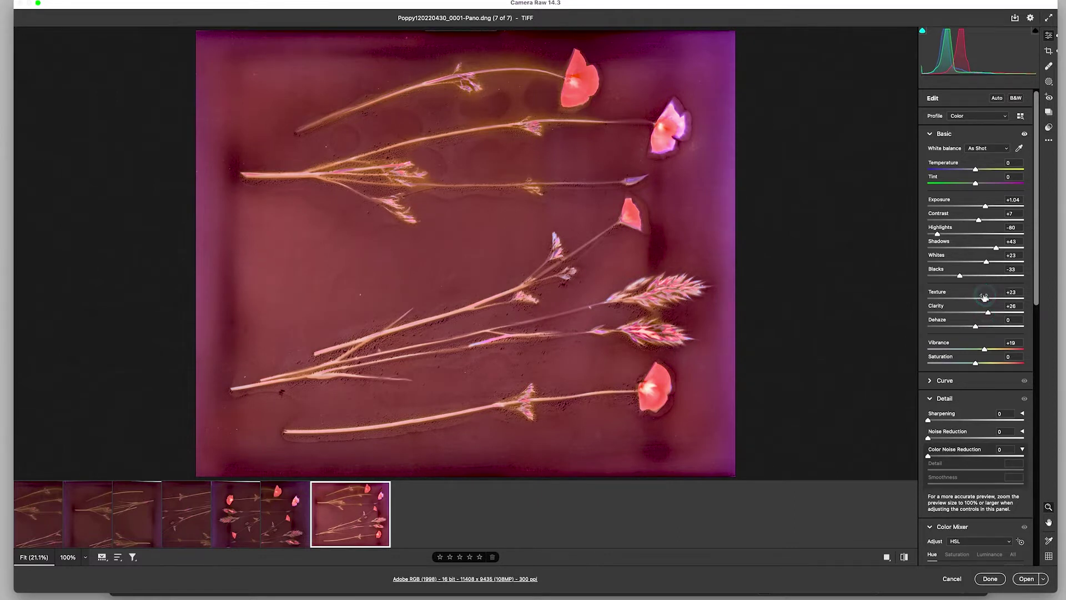
click(1025, 579)
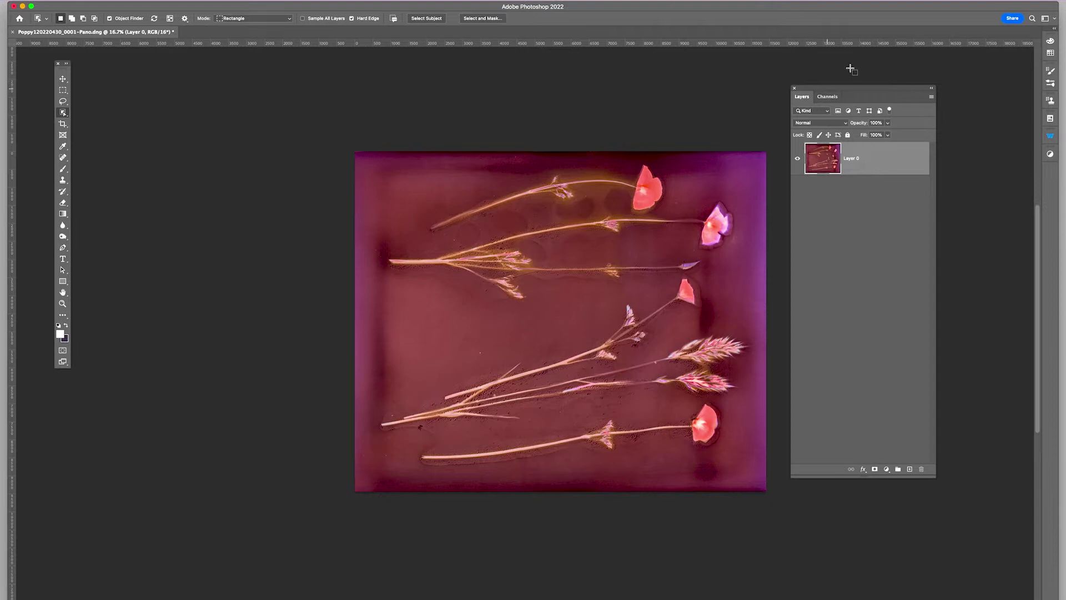
Rotate the panorama 90° counter-clockwise into an upright portrait print.
drag(838, 85, 857, 83)
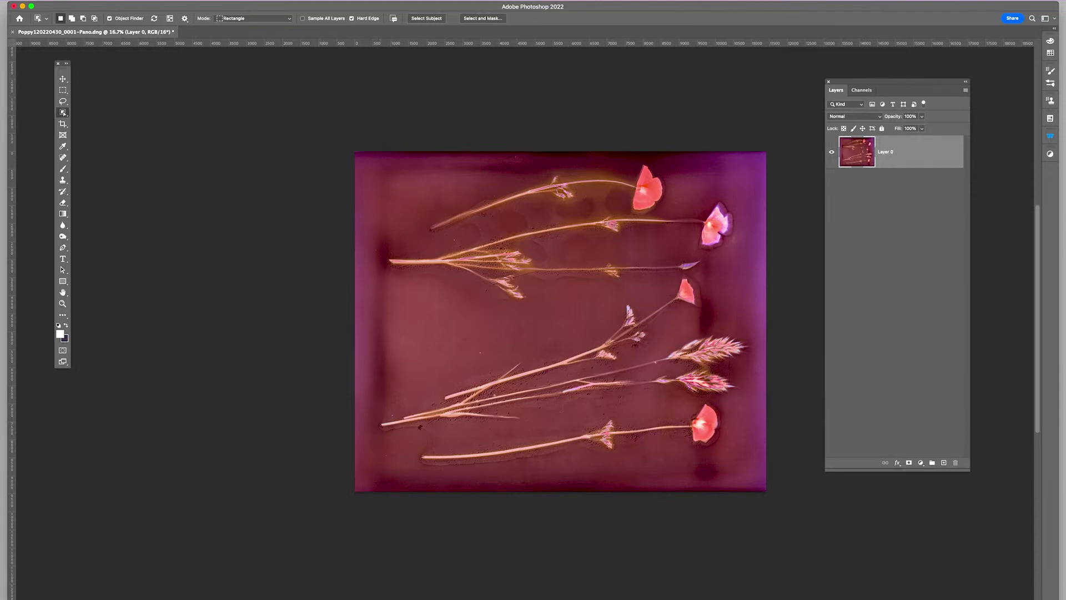
click(78, 1)
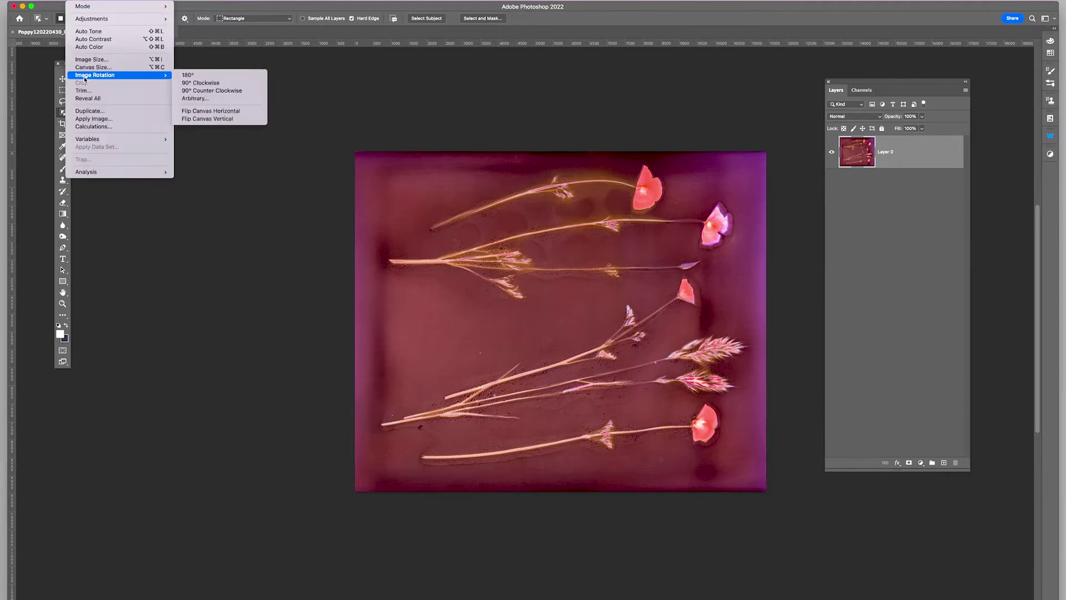
mouse_move(111, 75)
click(217, 91)
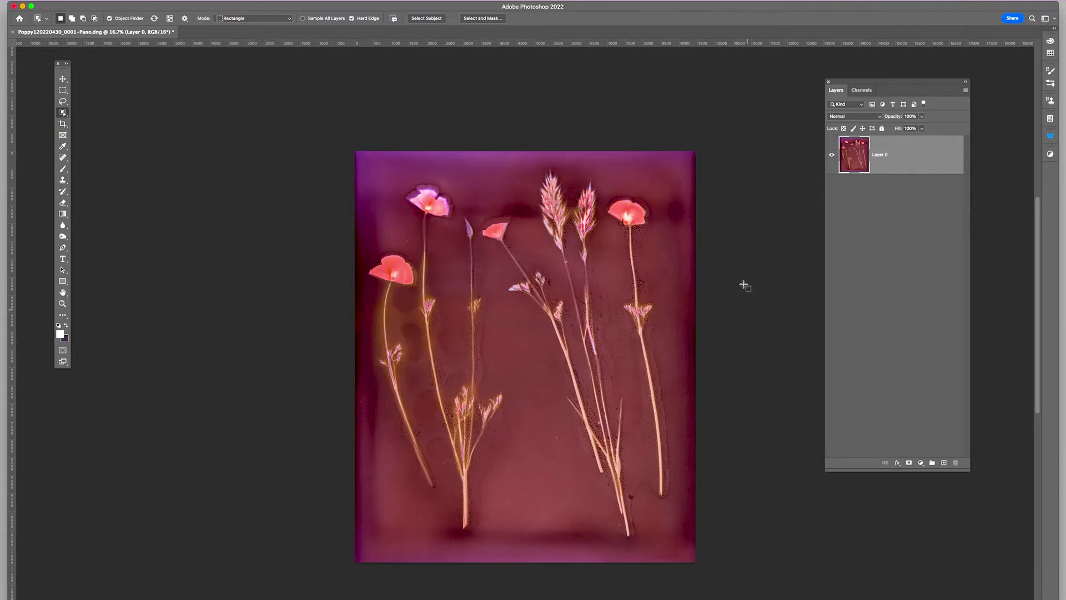
drag(571, 316, 519, 240)
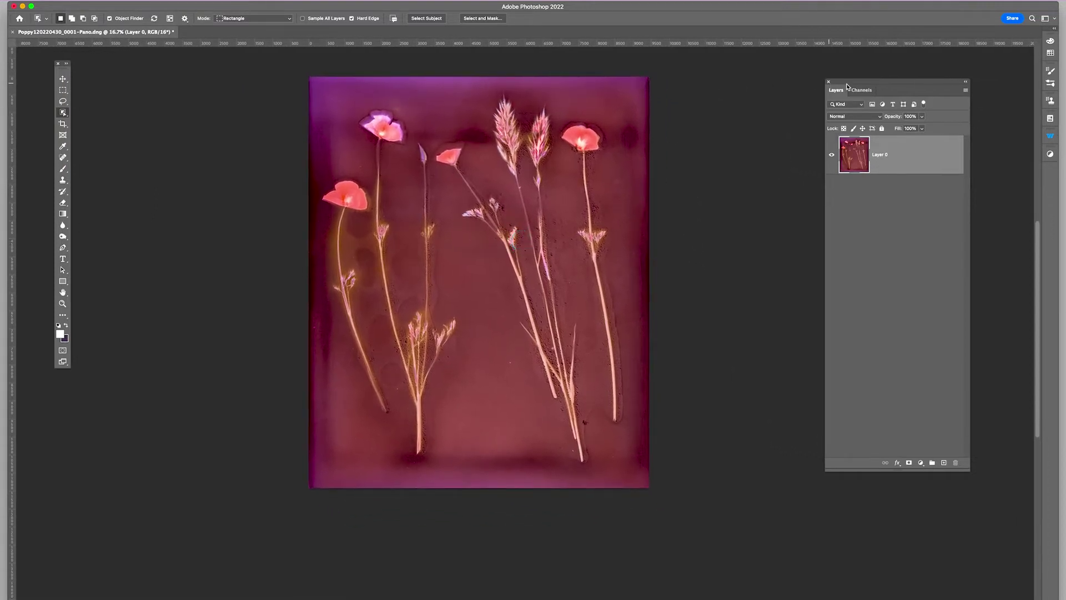
Duplicate Layer 0 and rename the copy 'retouch'.
drag(850, 81, 739, 72)
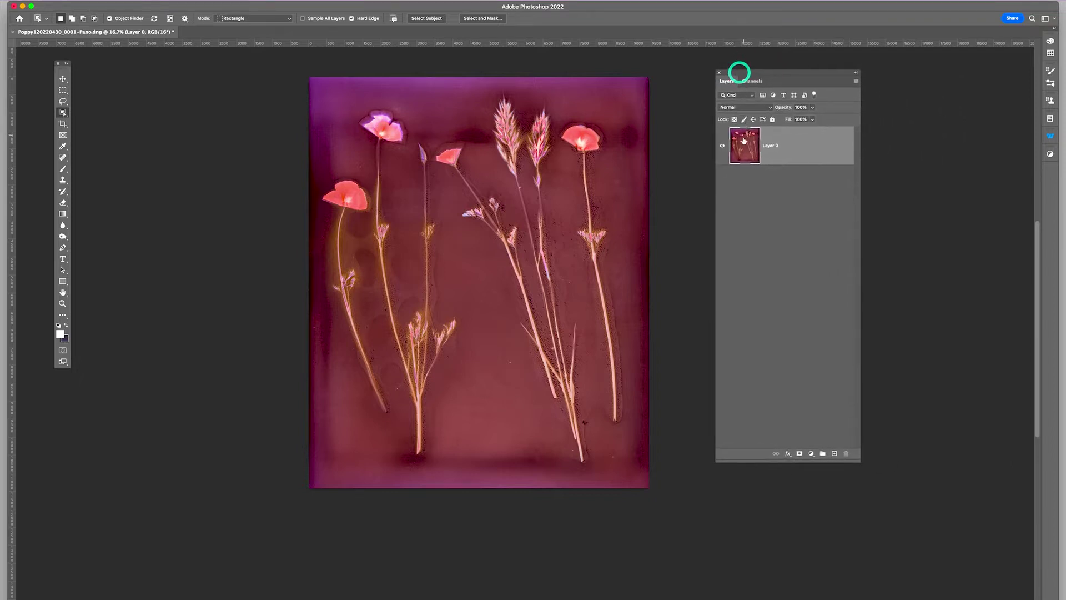
click(797, 147)
drag(796, 147, 834, 453)
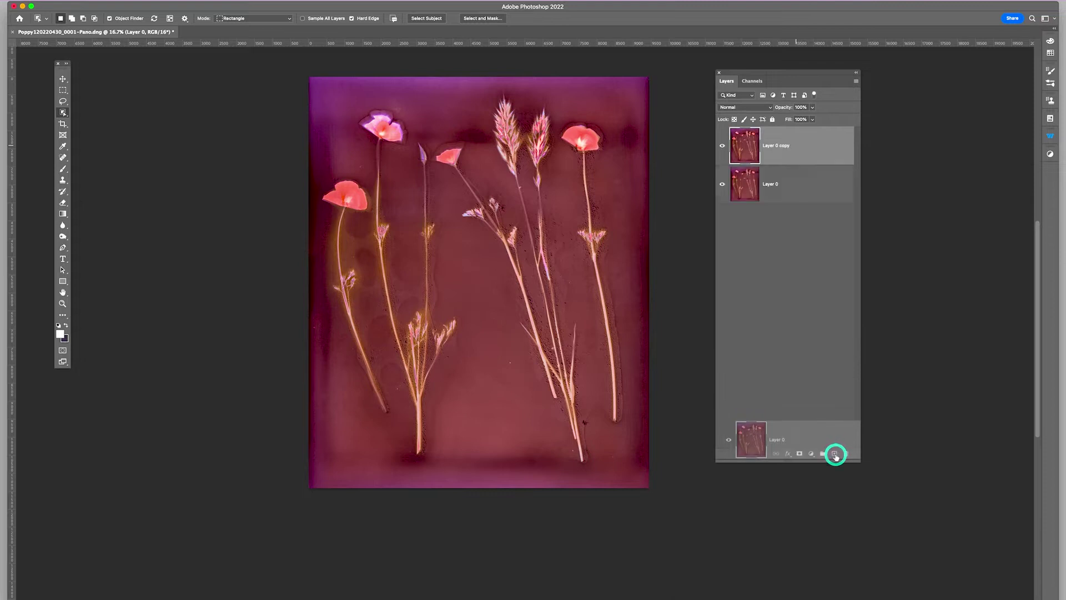
double_click(773, 146)
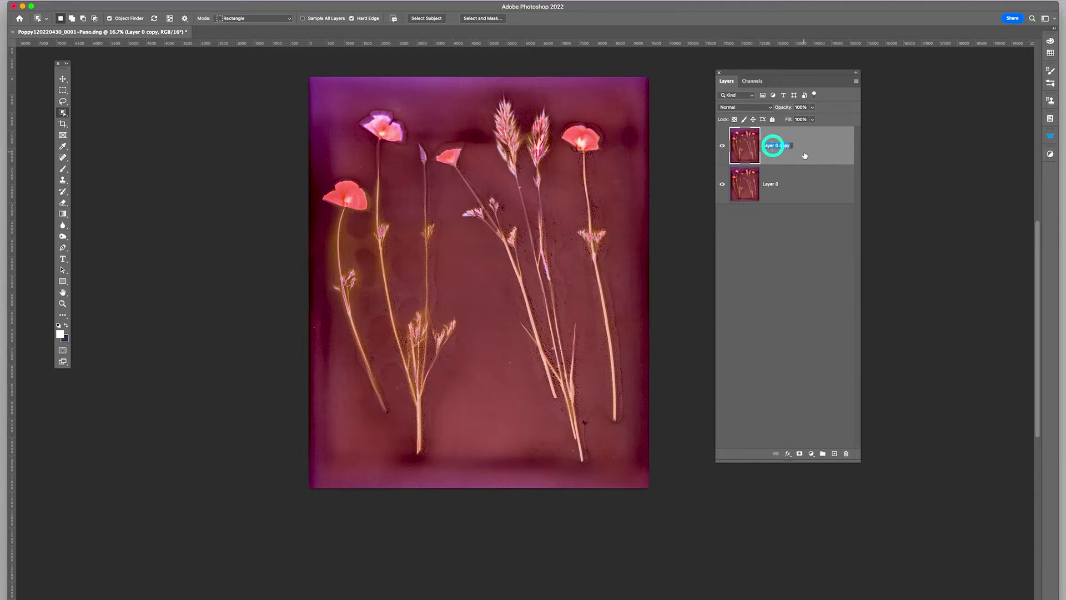
text(re)
click(818, 148)
Zoom to 66.7% and pan over the poppies, stalks and background checking for dust specks.
key(super+plus)
key(super+plus)
key(super+plus)
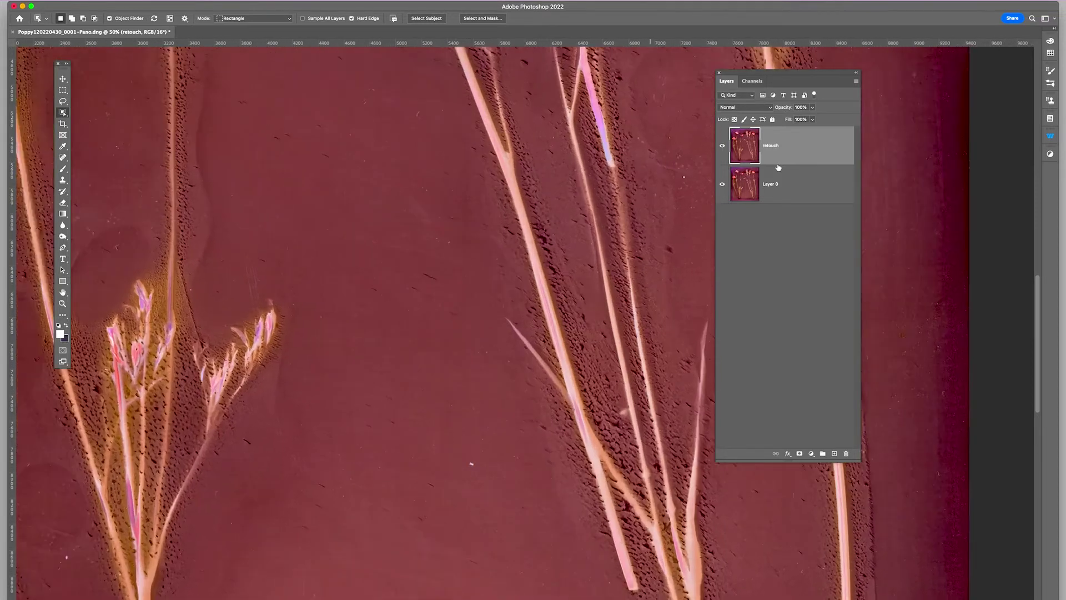
key(super+plus)
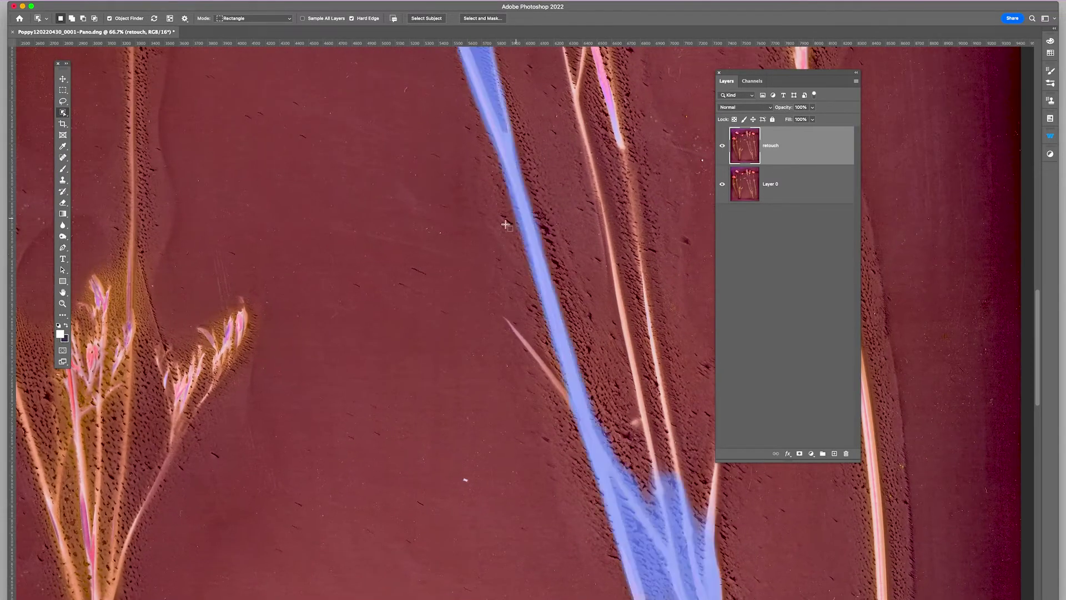
drag(440, 191, 548, 390)
click(609, 317)
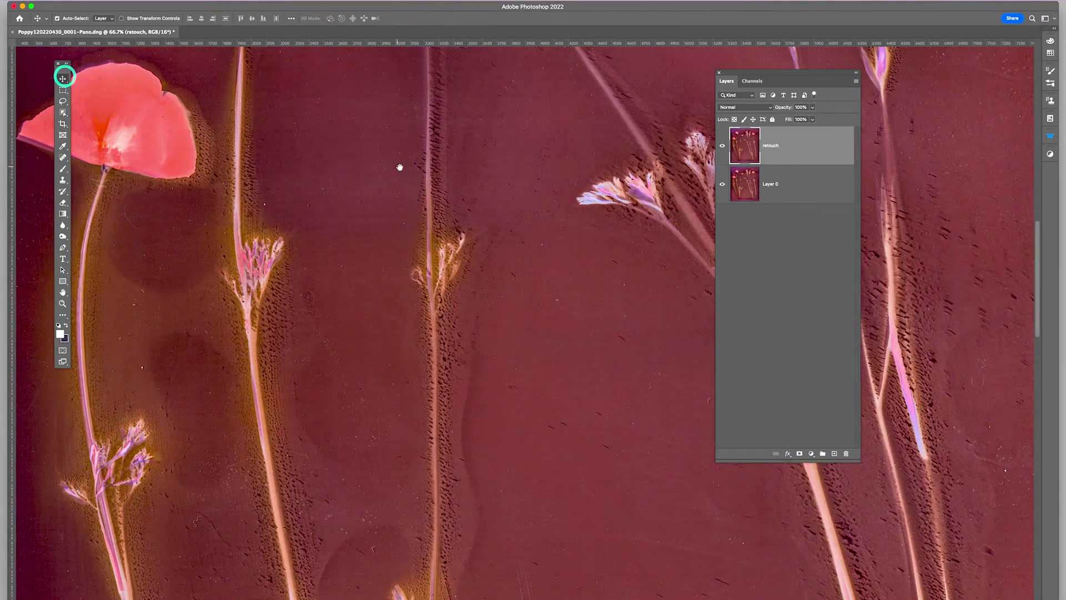
drag(399, 167, 419, 92)
drag(600, 276, 385, 126)
drag(558, 275, 563, 179)
drag(487, 261, 635, 283)
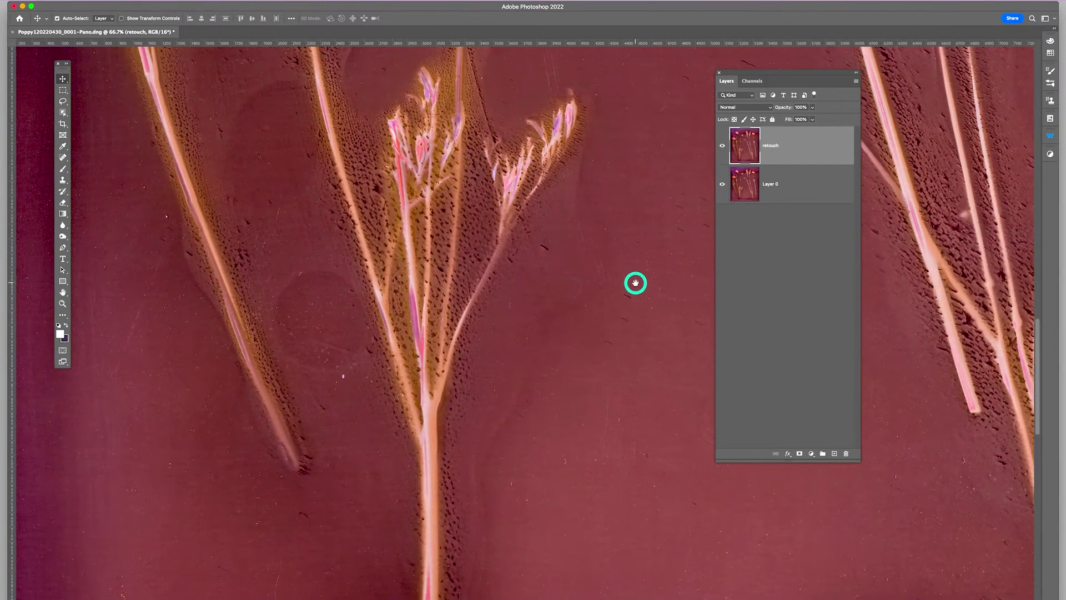
mouse_move(426, 276)
mouse_down()
mouse_move(478, 241)
mouse_move(434, 140)
mouse_up()
drag(452, 282, 374, 231)
drag(462, 305, 243, 366)
mouse_move(342, 319)
mouse_down()
mouse_move(333, 316)
mouse_move(341, 321)
mouse_up()
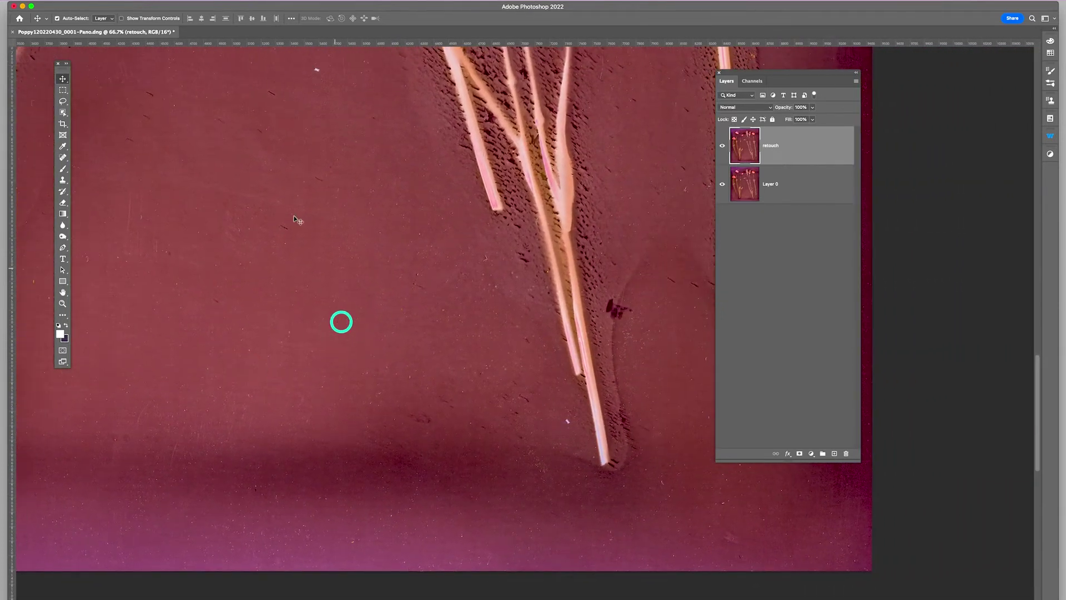
With the Content-Aware Spot Healing Brush, clean dust from the background around the poppies and grasses.
click(63, 159)
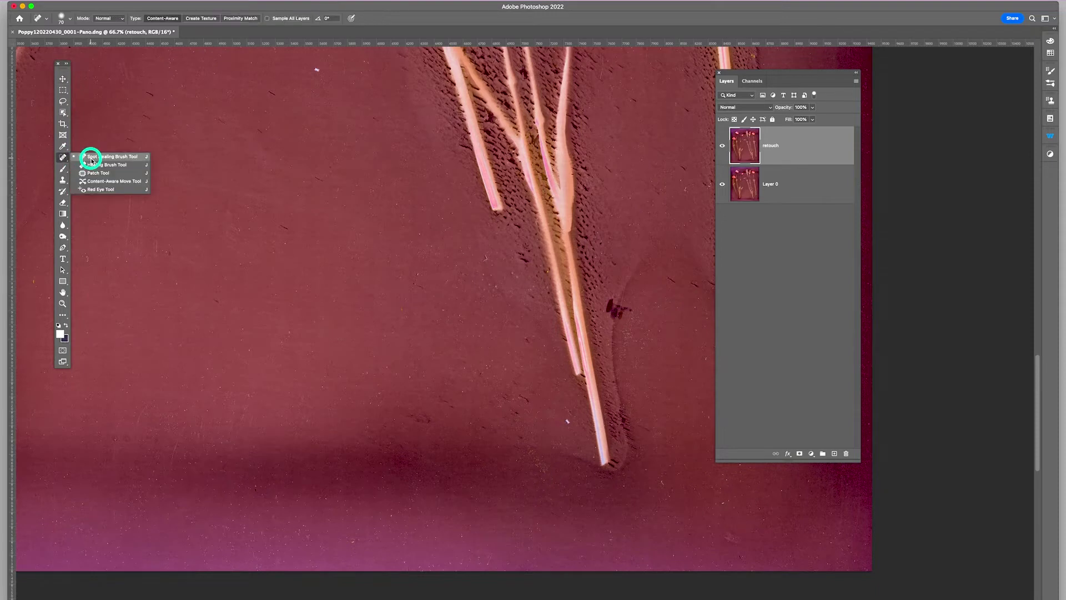
click(91, 159)
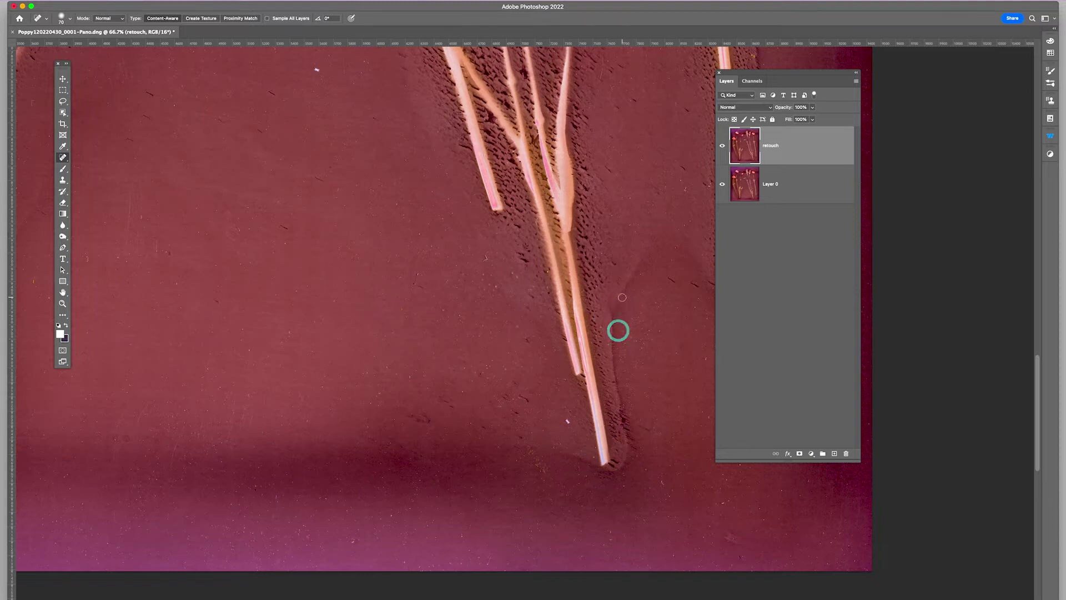
drag(349, 221, 361, 256)
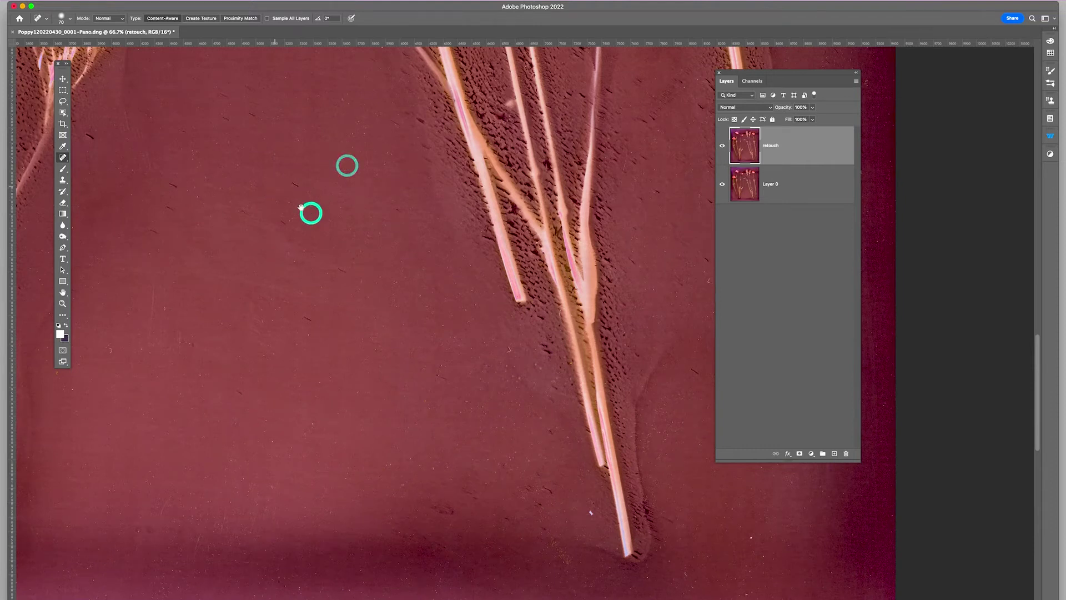
drag(301, 208, 451, 273)
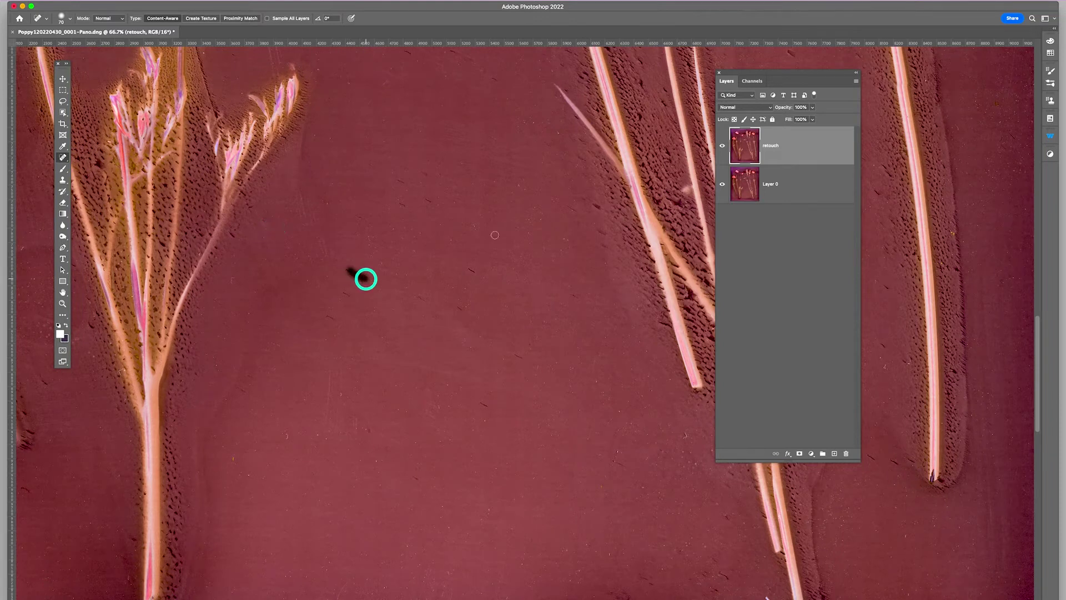
drag(543, 226, 576, 419)
drag(500, 233, 490, 385)
drag(522, 311, 533, 505)
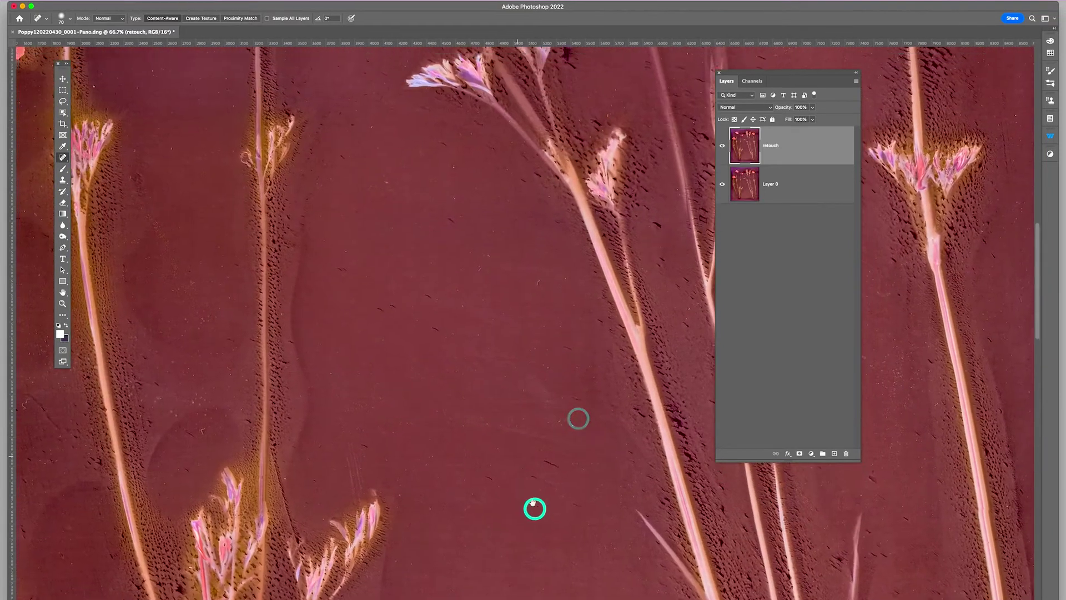
drag(561, 389, 576, 572)
drag(467, 133, 399, 350)
drag(523, 257, 282, 279)
drag(507, 281, 464, 280)
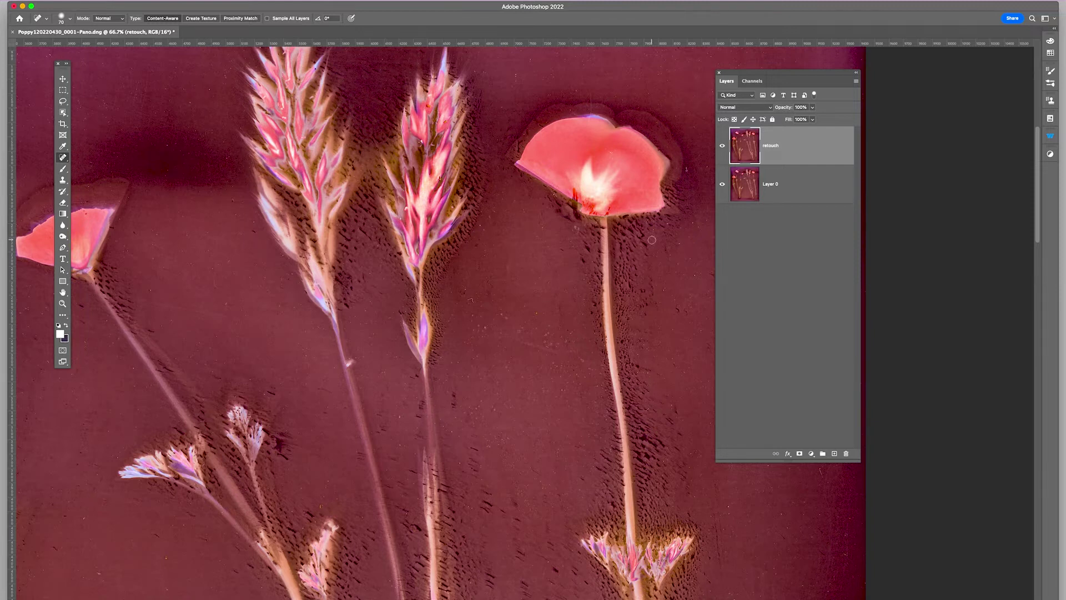
Fit the print on screen and duplicate the retouch layer to create the dust layer.
key(super+0)
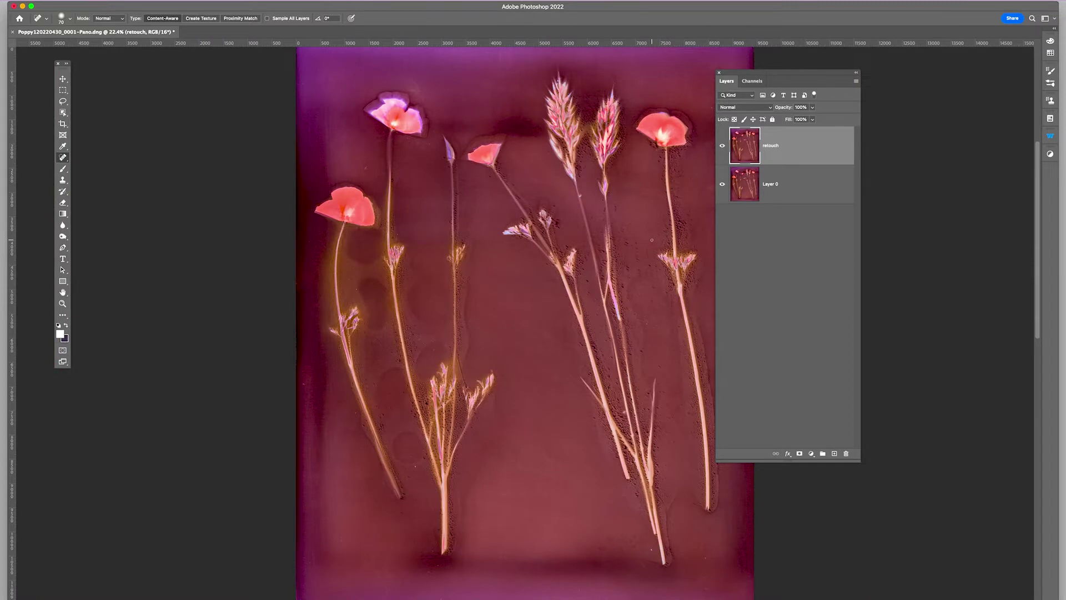
drag(756, 76, 817, 72)
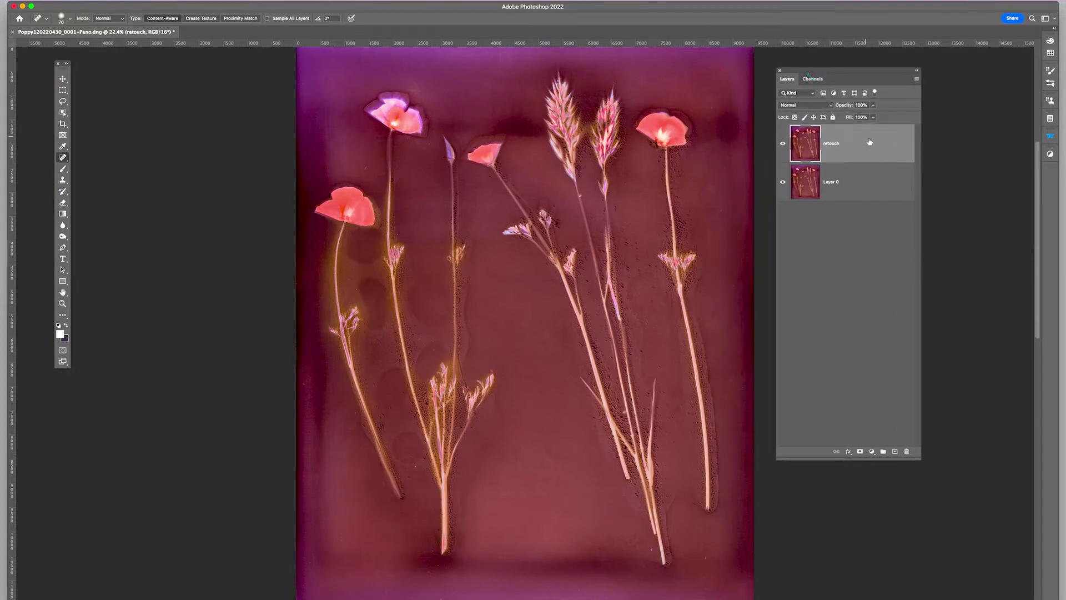
mouse_move(871, 142)
mouse_down()
mouse_move(893, 207)
mouse_move(895, 324)
mouse_move(878, 411)
mouse_move(895, 453)
mouse_up()
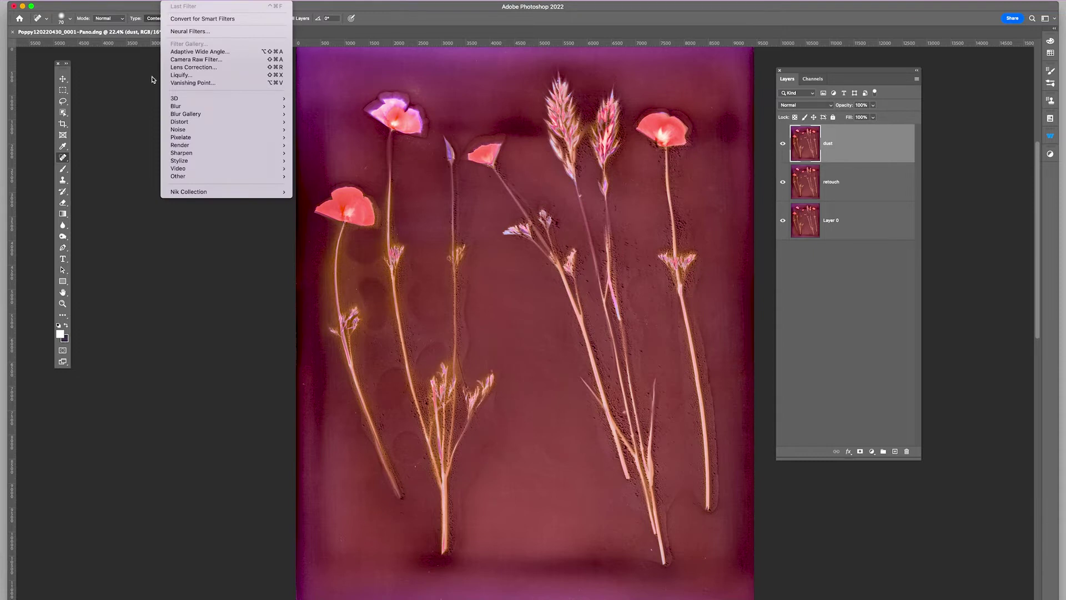
Open Dust & Scratches, reset its sliders and preview areas around the poppies and stems.
mouse_move(171, 131)
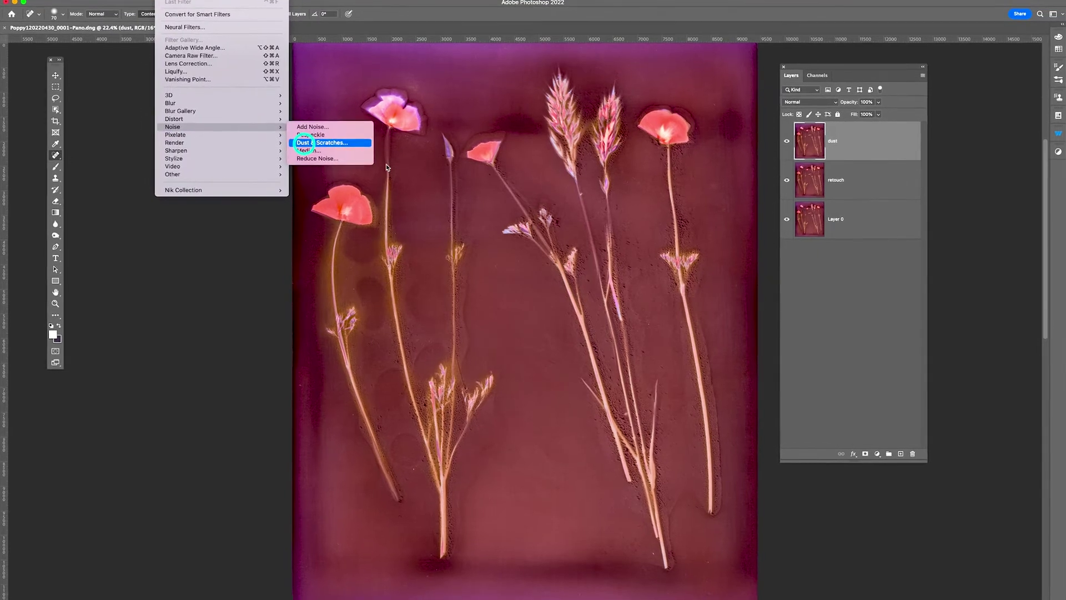
click(313, 145)
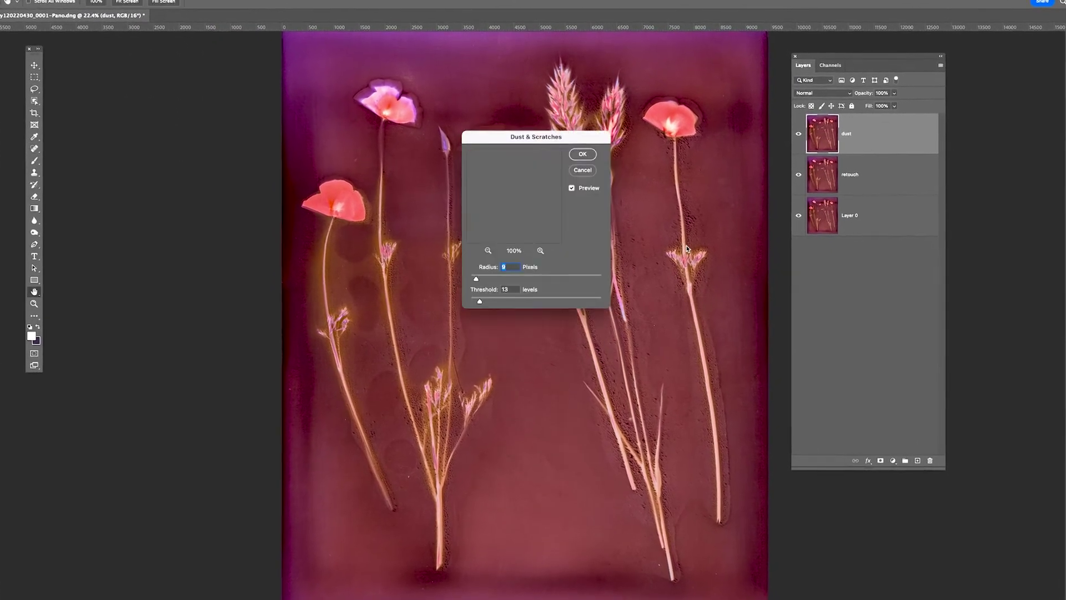
drag(573, 133, 612, 133)
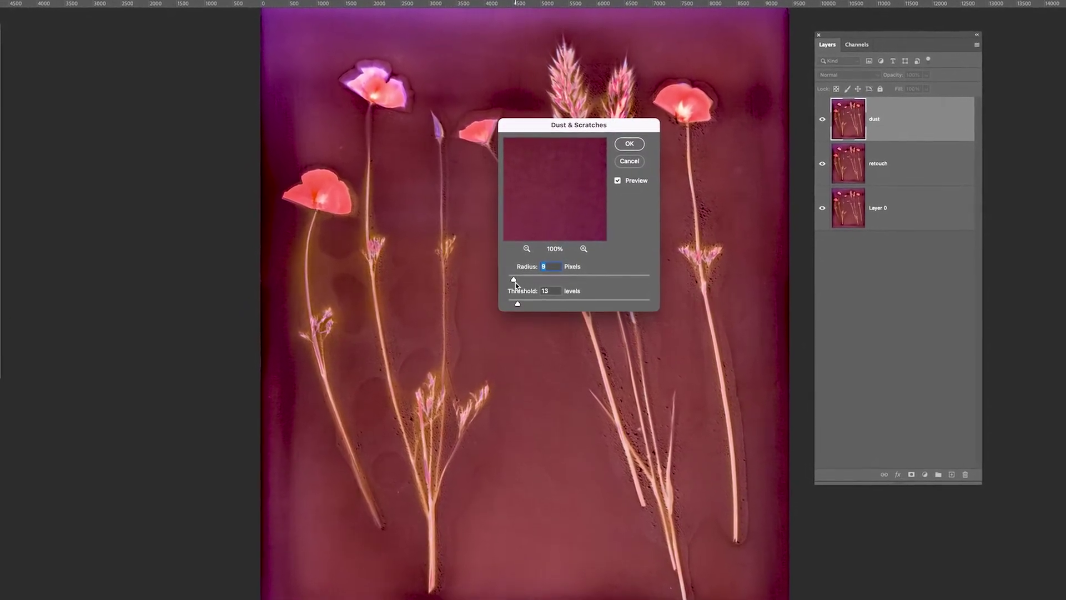
click(512, 279)
drag(513, 279, 488, 302)
click(532, 369)
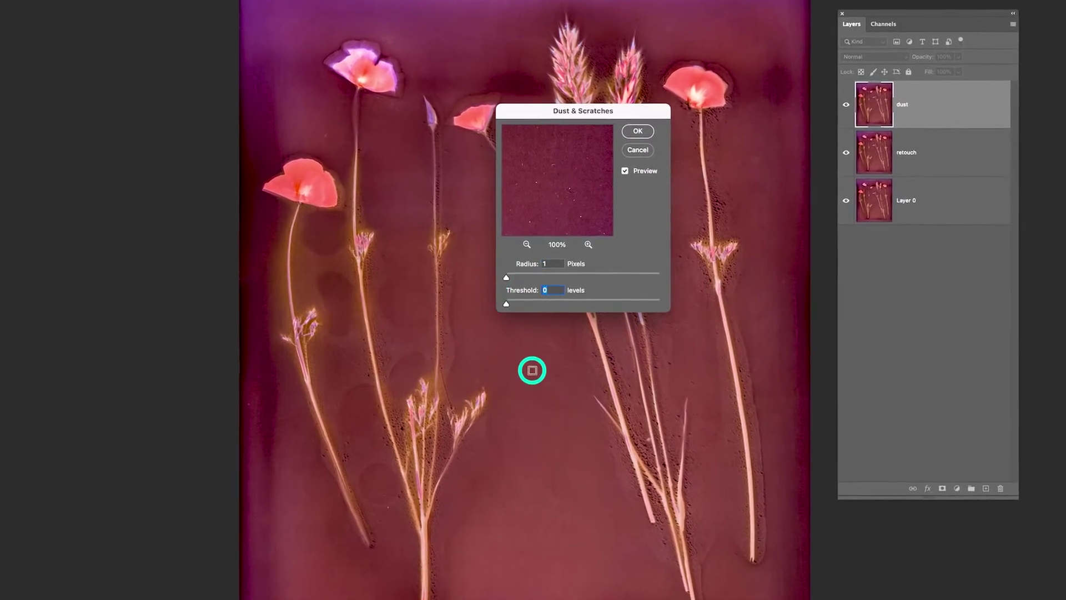
click(537, 190)
drag(537, 186, 574, 186)
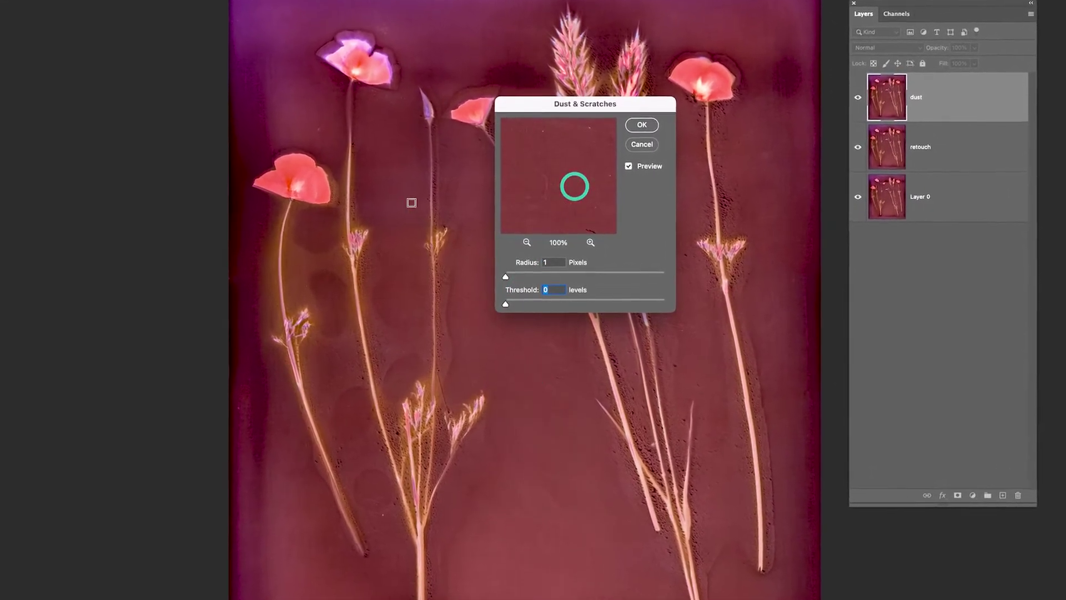
click(400, 190)
click(381, 519)
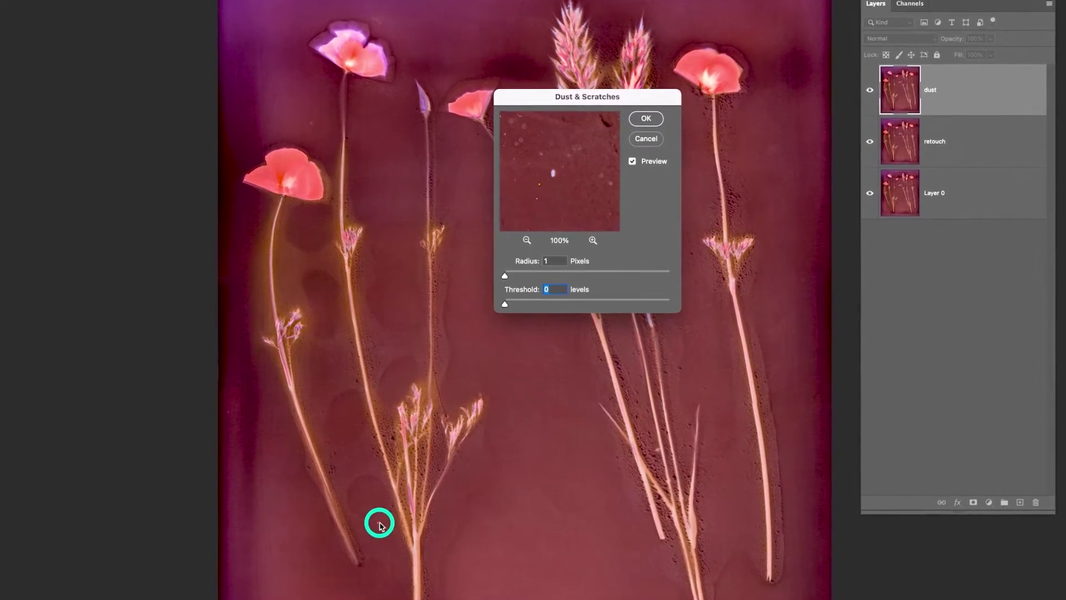
click(556, 185)
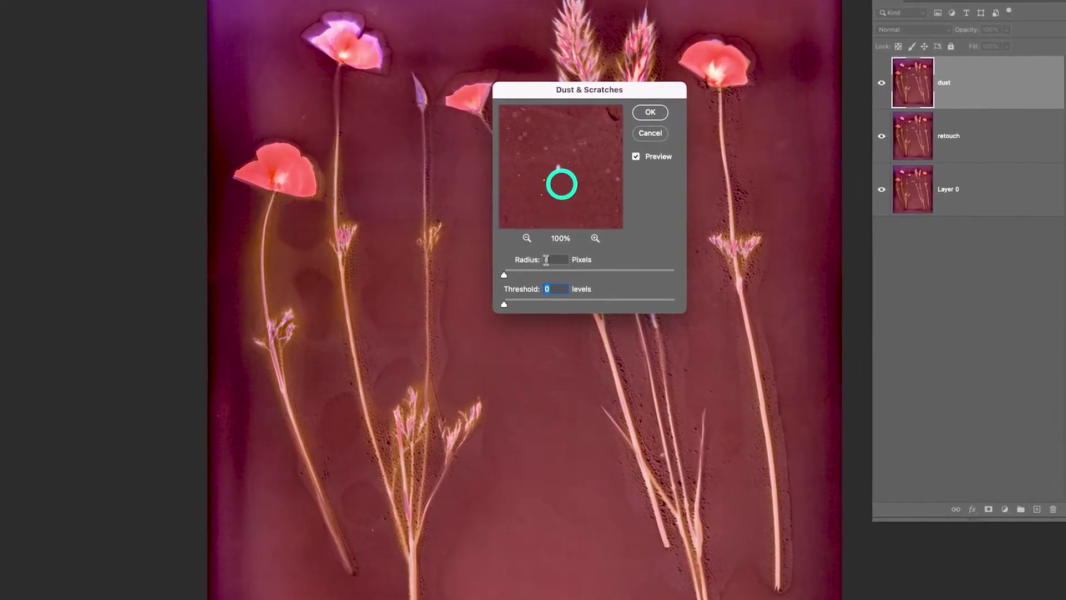
click(504, 275)
Raise the radius to 15 pixels with threshold 10 levels and apply the filter.
drag(506, 280, 510, 305)
drag(511, 269, 516, 270)
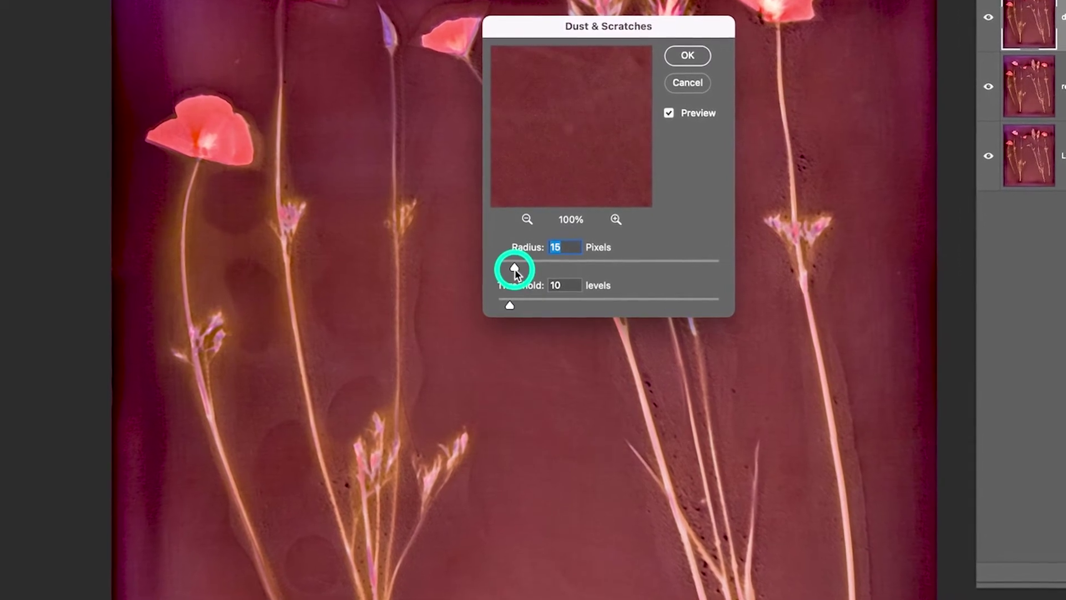
click(687, 52)
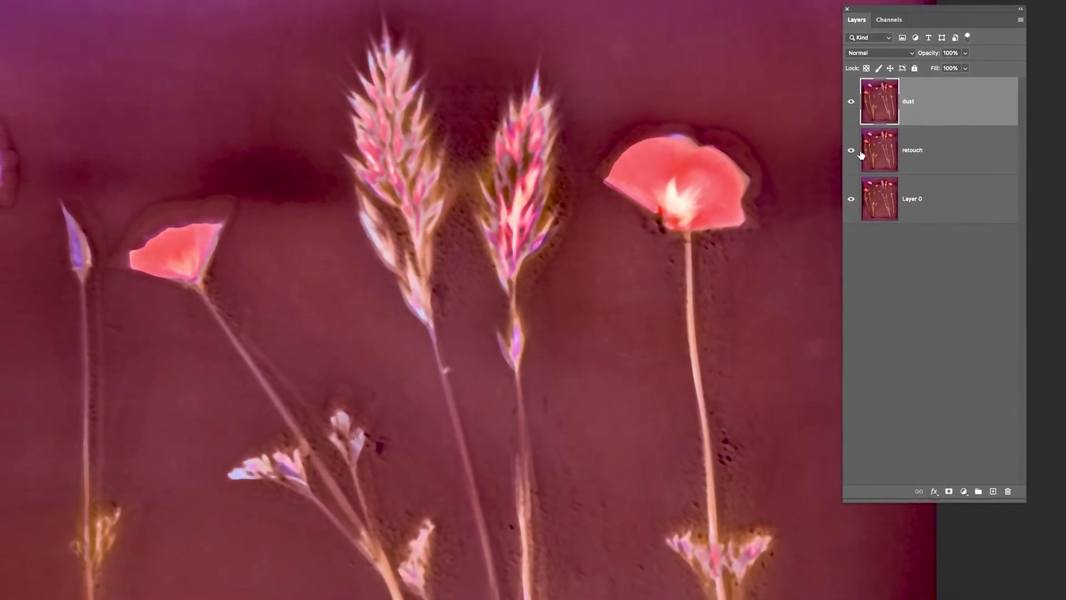
click(843, 108)
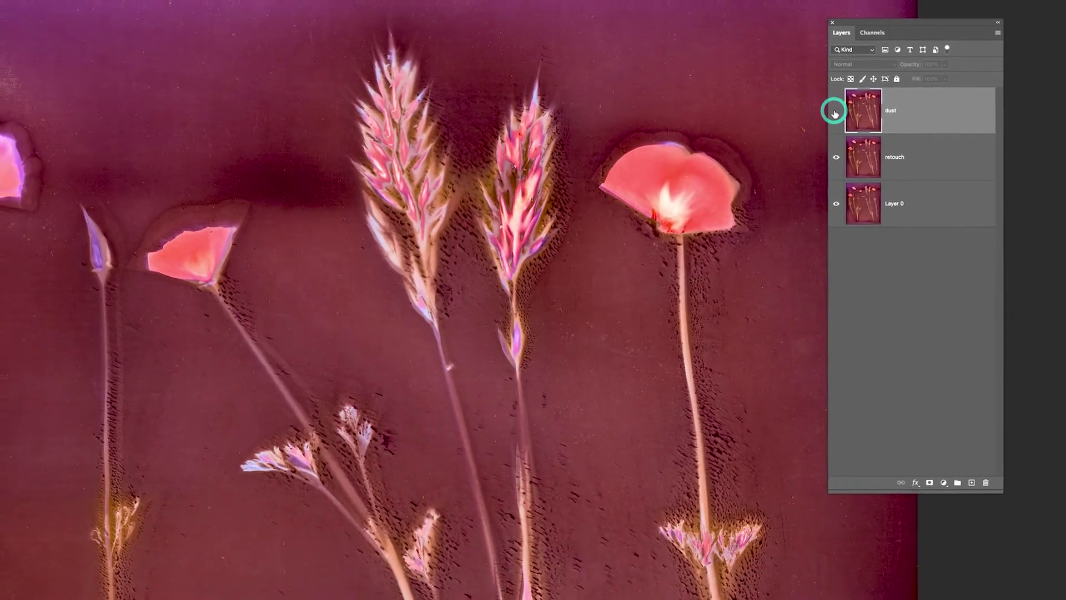
click(827, 117)
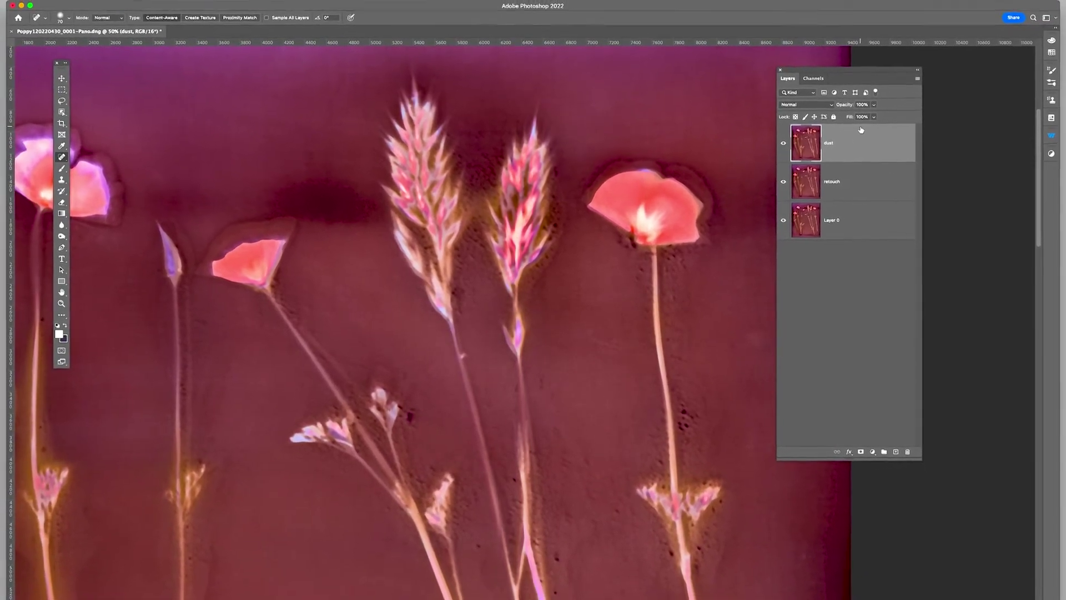
Fit the print and box-select the poppies, grass heads and stems with Object Selection.
key(super+0)
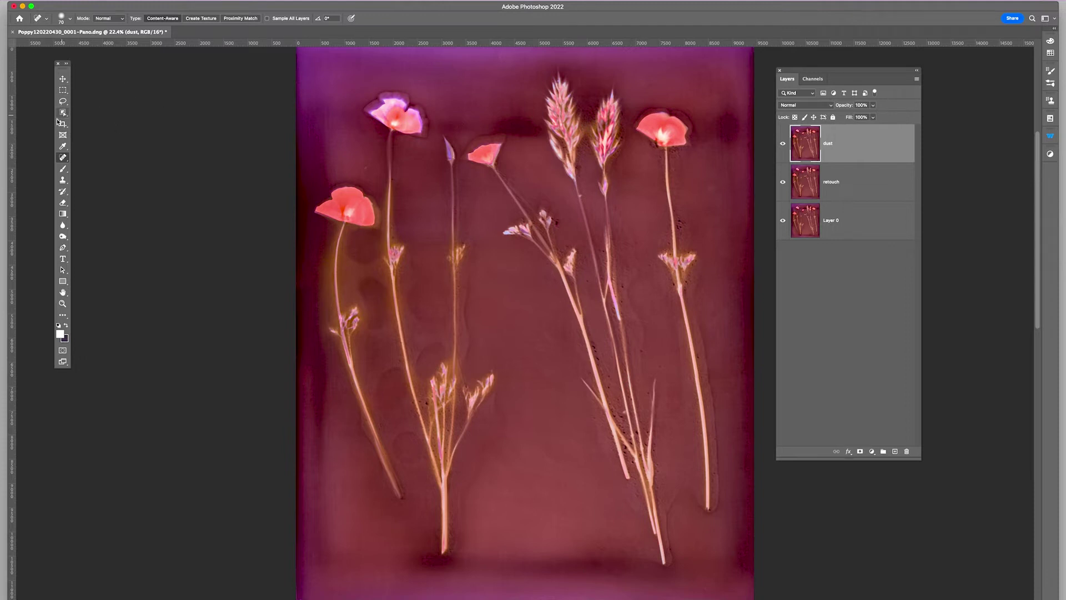
drag(64, 115, 92, 114)
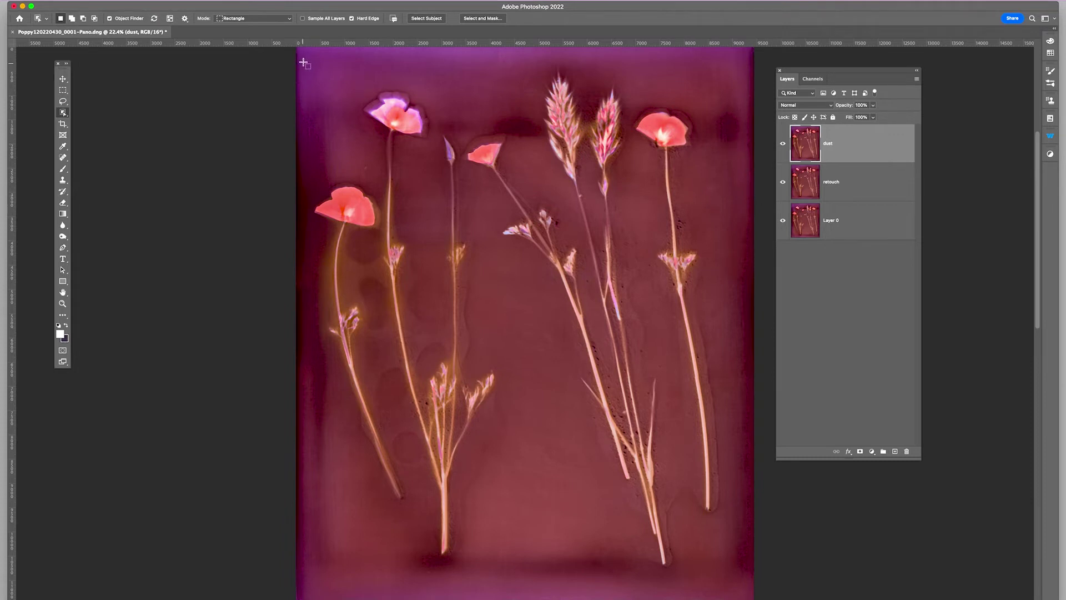
drag(324, 137, 738, 586)
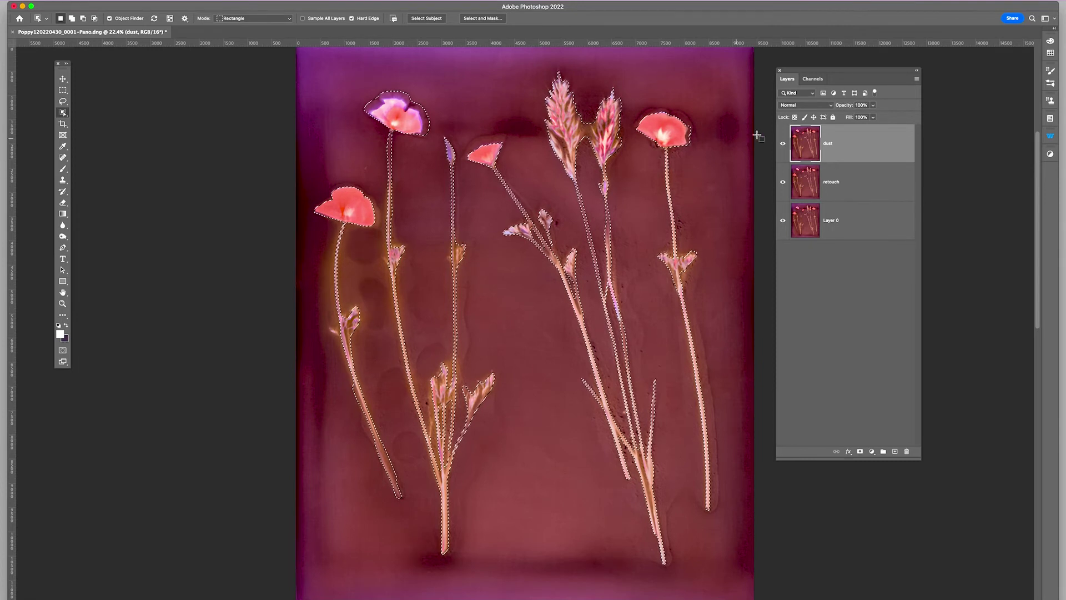
Add a layer mask from the plant selection to the dust layer and view the mask alone.
click(837, 146)
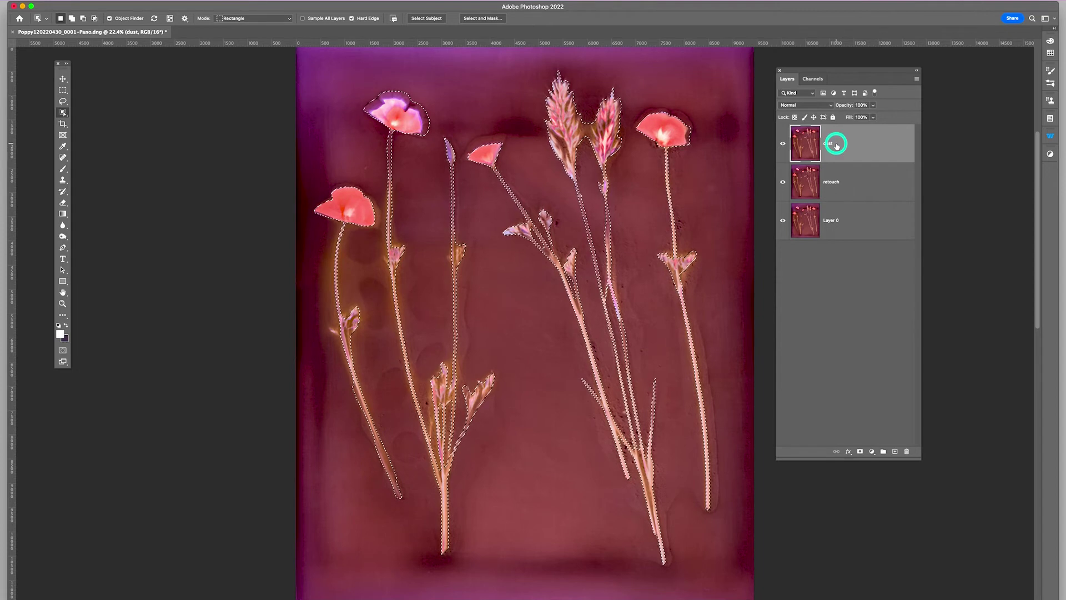
click(859, 452)
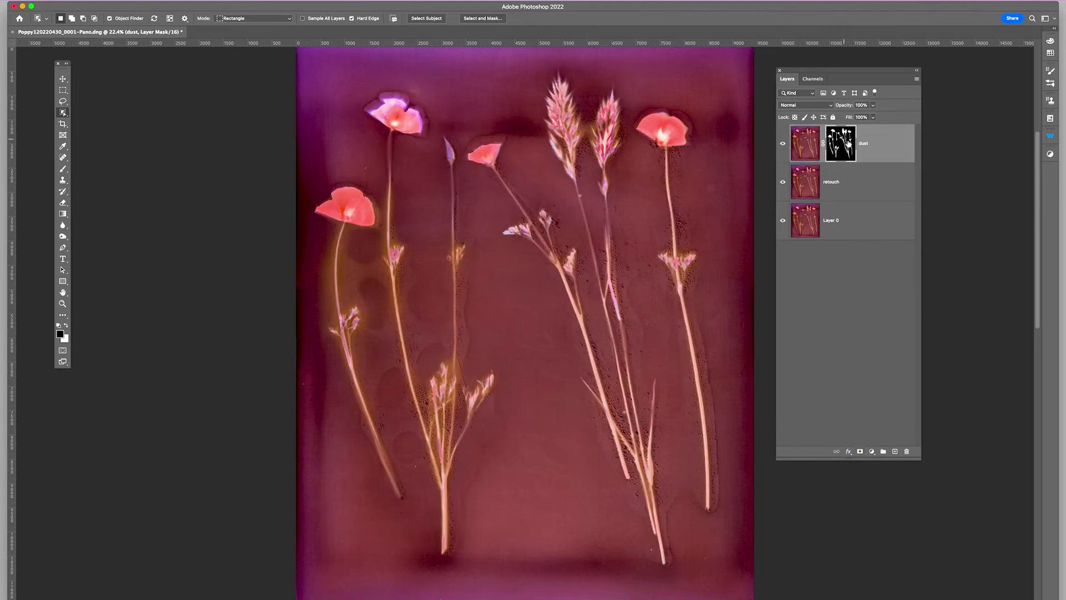
alt+click(843, 141)
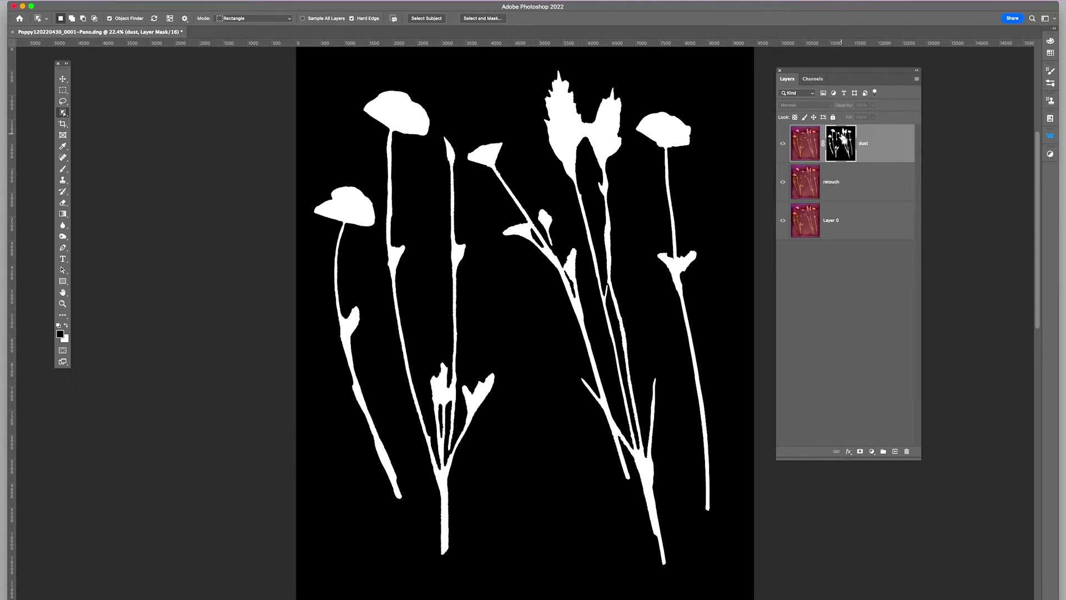
Invert the dust layer's mask, zoom in, and return to the colour composite view.
key(super+i)
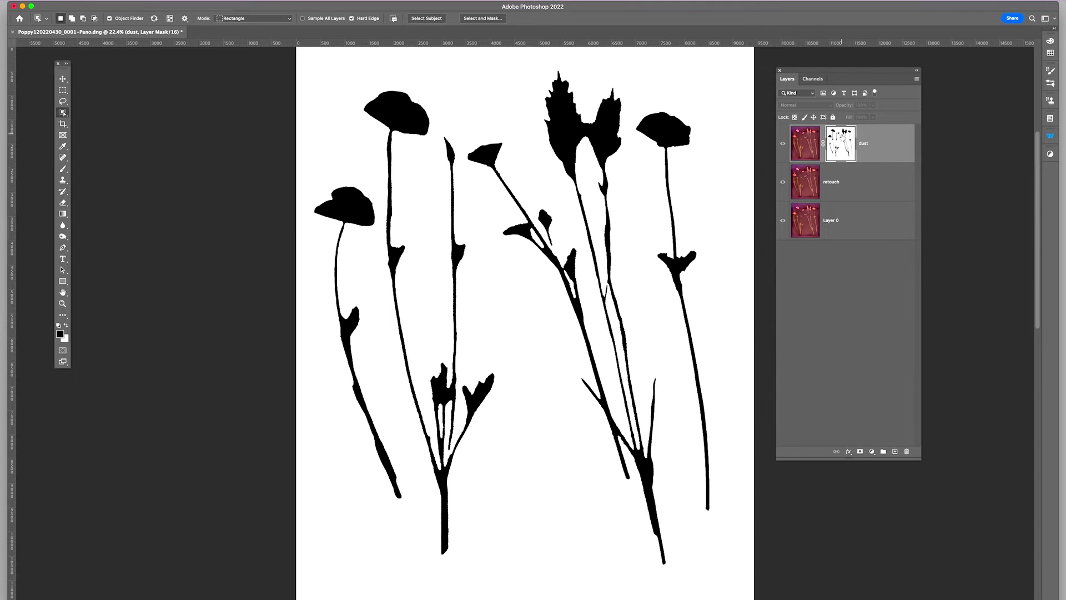
key(super+equal)
key(super+equal)
key(super+equal)
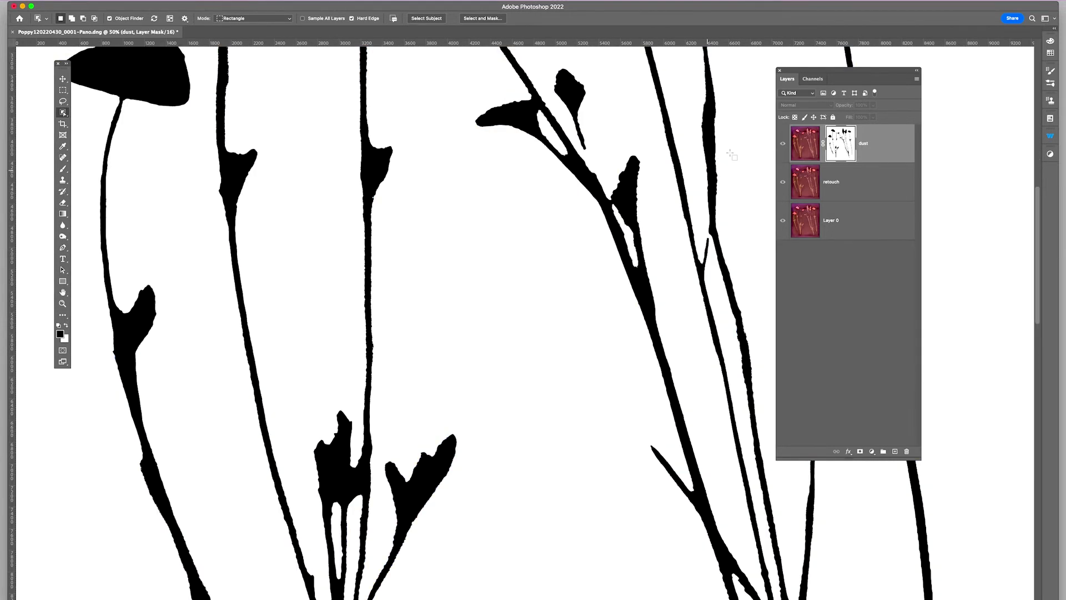
click(783, 145)
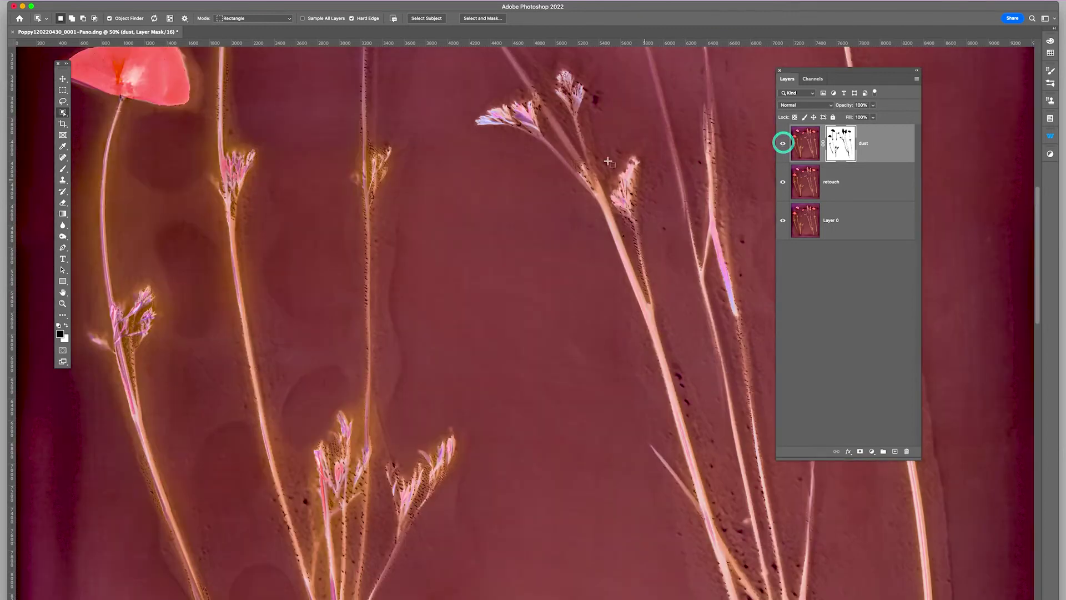
Pan around the print to inspect the stems, the cleaned background and the poppies.
drag(574, 141, 559, 287)
scroll(585, 240, up, 5)
scroll(585, 240, right, 5)
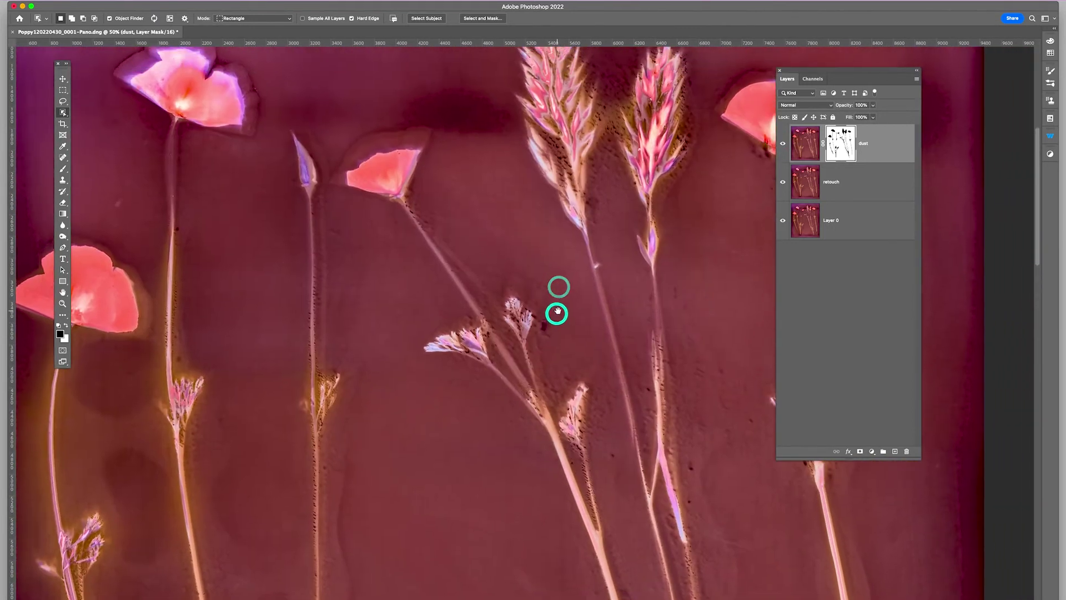
scroll(560, 233, up, 1)
scroll(560, 233, right, 3)
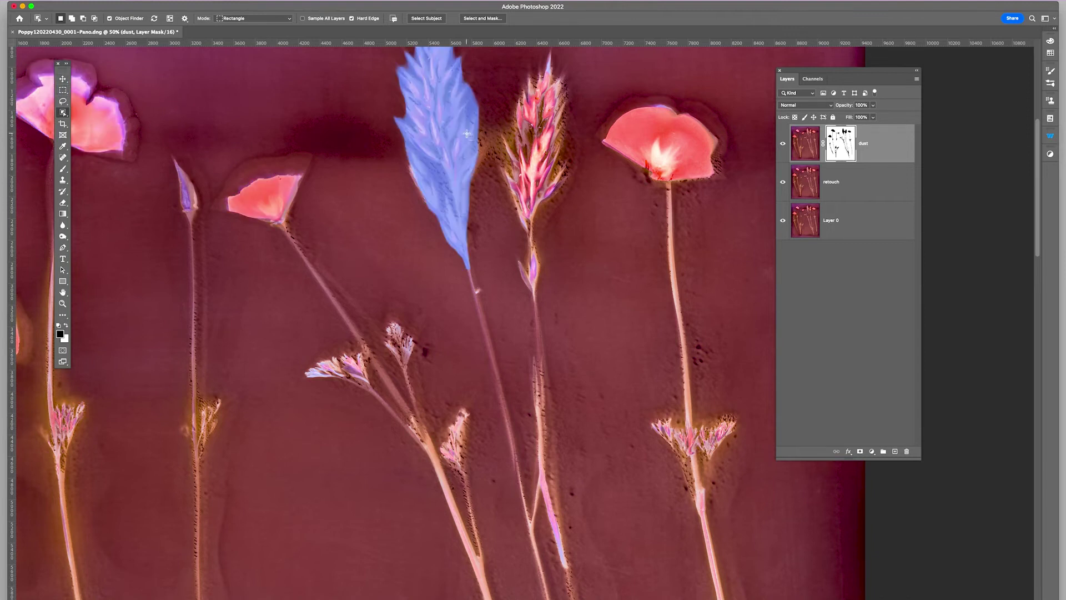
click(63, 79)
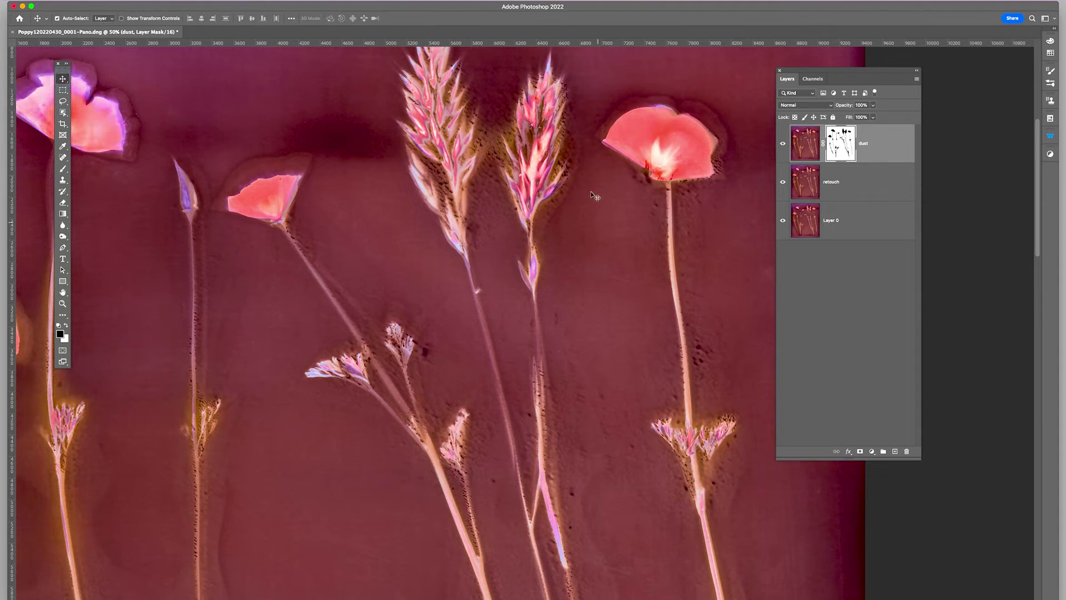
drag(600, 255, 621, 211)
drag(159, 296, 249, 190)
drag(458, 204, 458, 343)
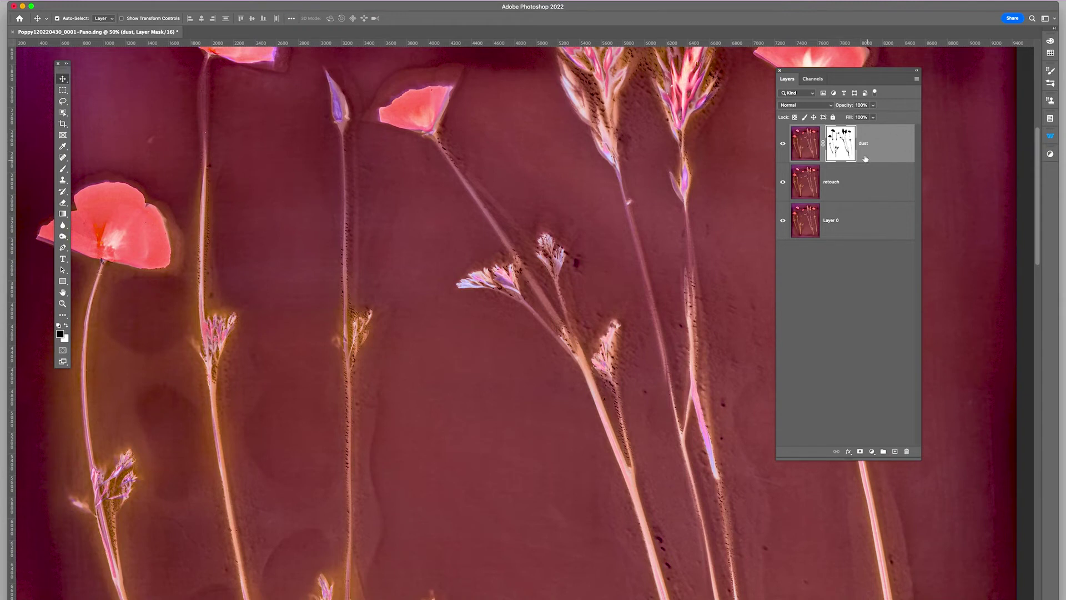
Soften the dust layer's mask with a Gaussian Blur of about 8.7 px radius.
click(836, 138)
alt+click(836, 139)
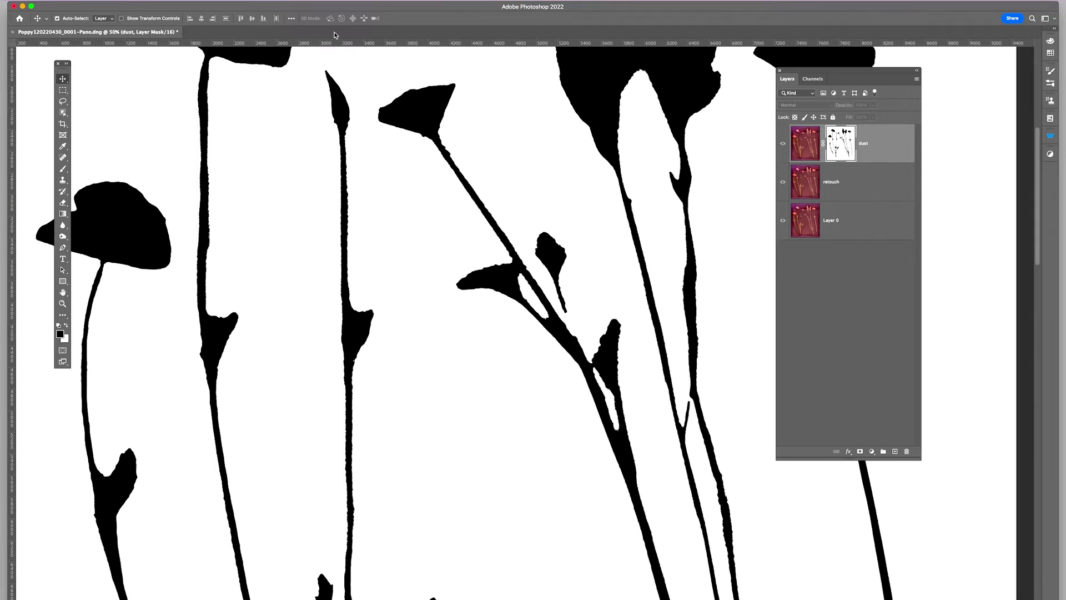
click(208, 0)
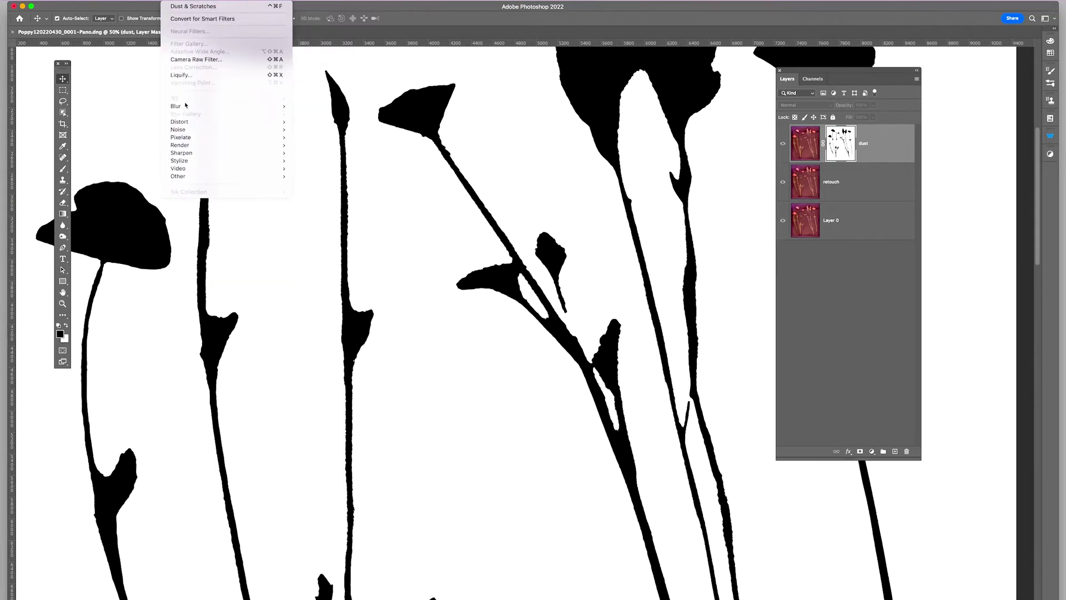
mouse_move(185, 106)
click(317, 134)
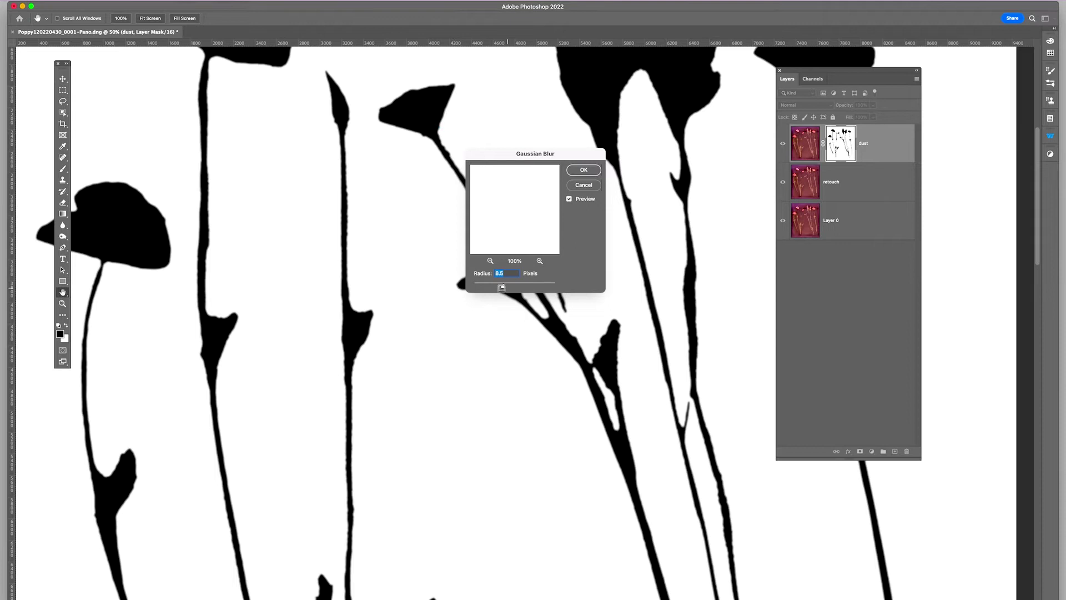
click(502, 287)
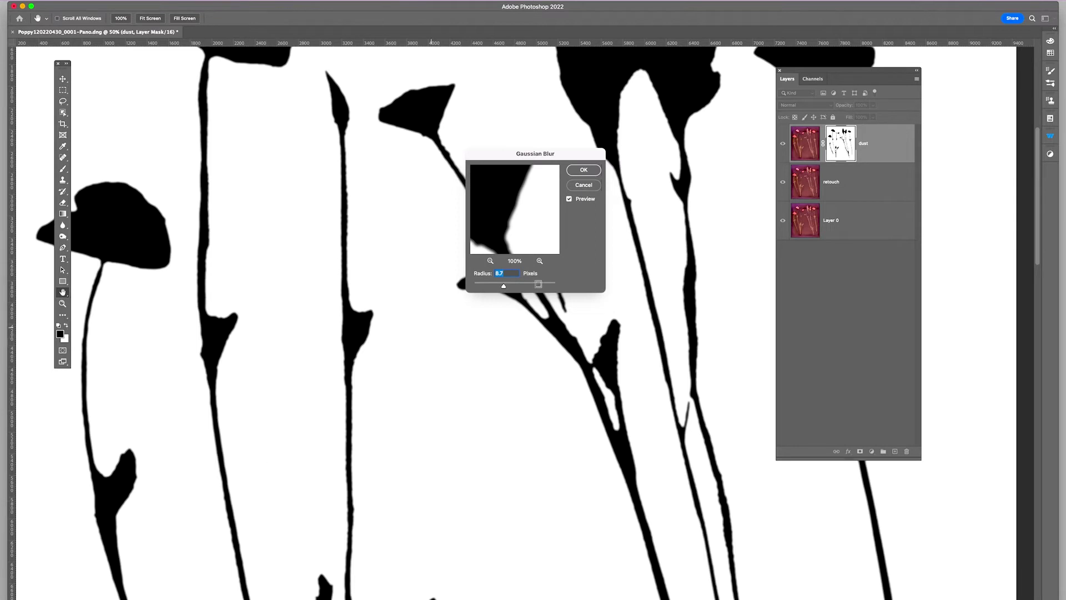
click(586, 170)
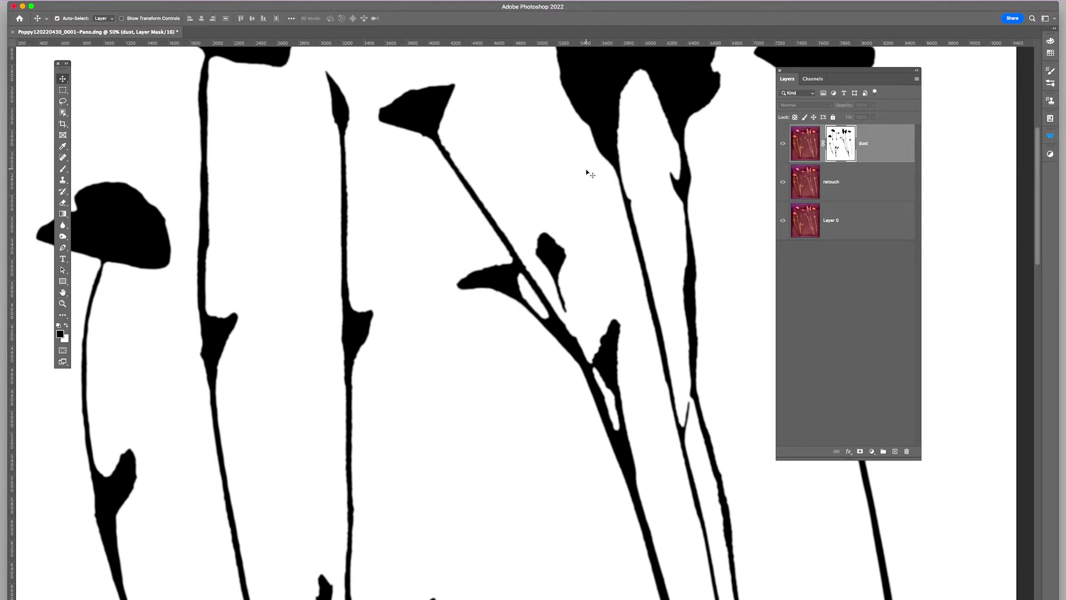
click(784, 143)
Merge all visible layers into a new top layer, keeping the originals.
key(space)
drag(599, 229, 569, 343)
drag(628, 291, 613, 260)
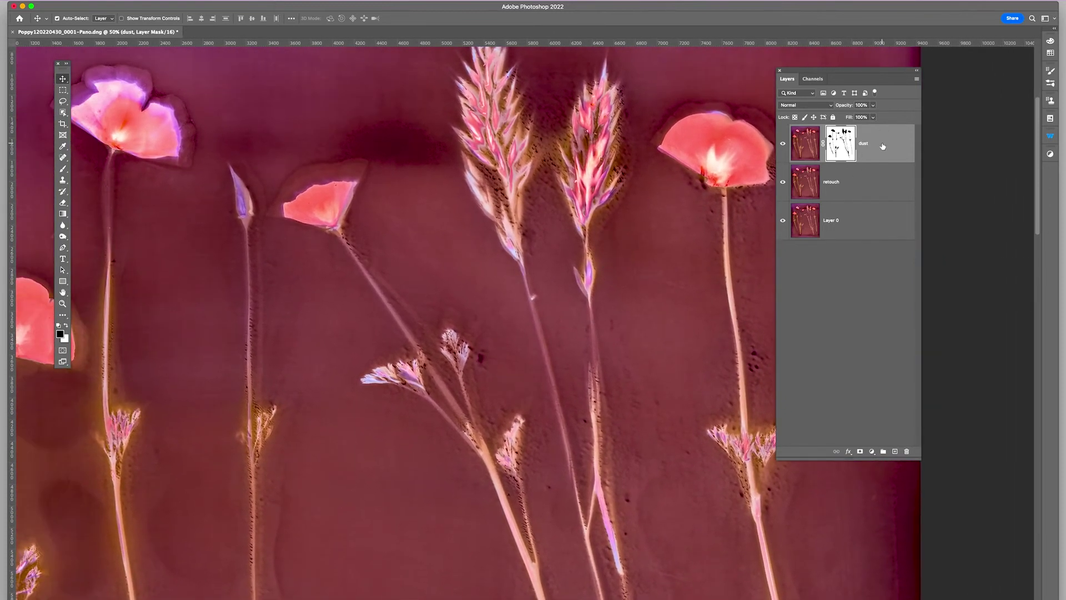
click(916, 80)
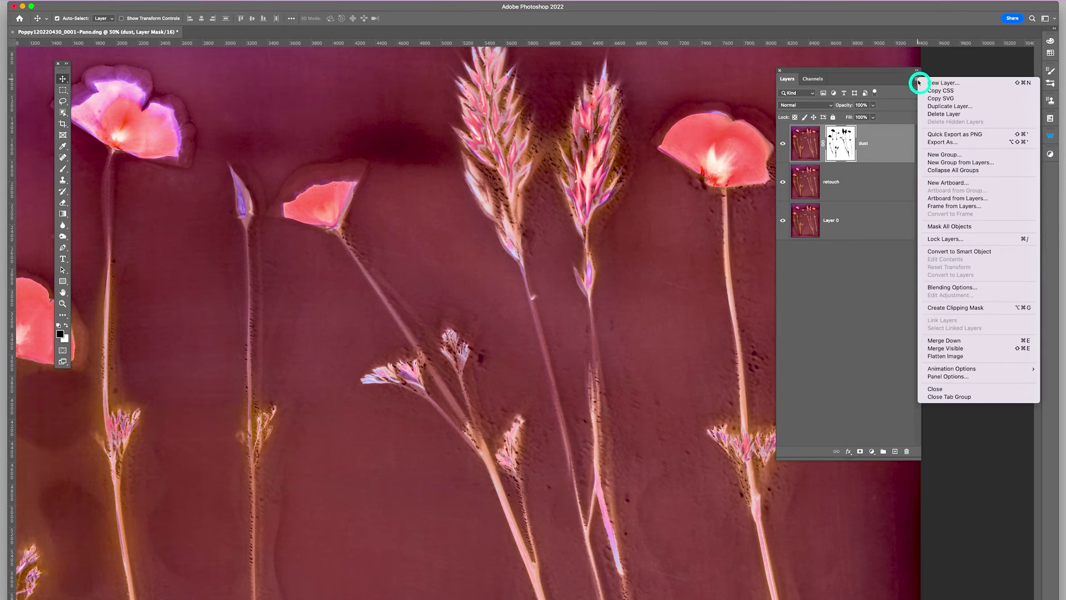
alt+click(970, 349)
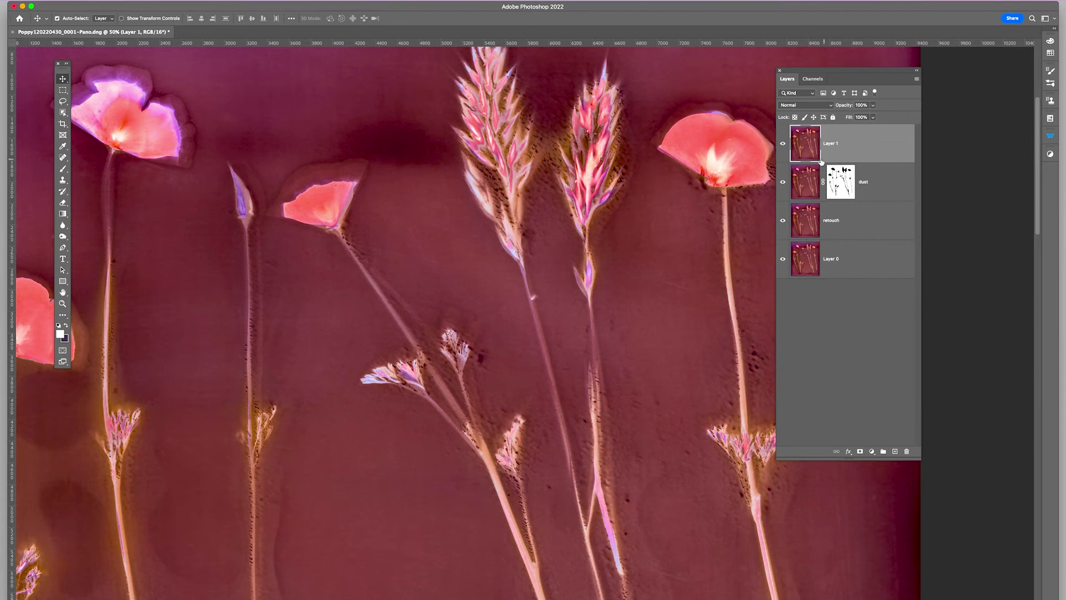
Rename the merged layer to 'retouch 2'.
double_click(825, 143)
text(retouch 2)
click(840, 73)
drag(839, 71, 852, 76)
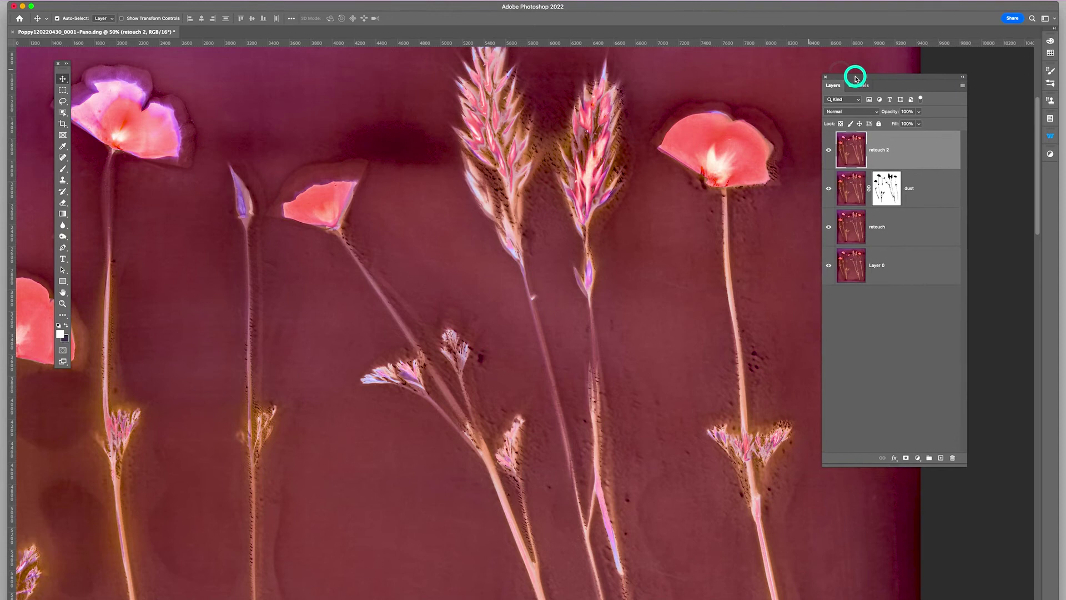
drag(731, 124, 724, 207)
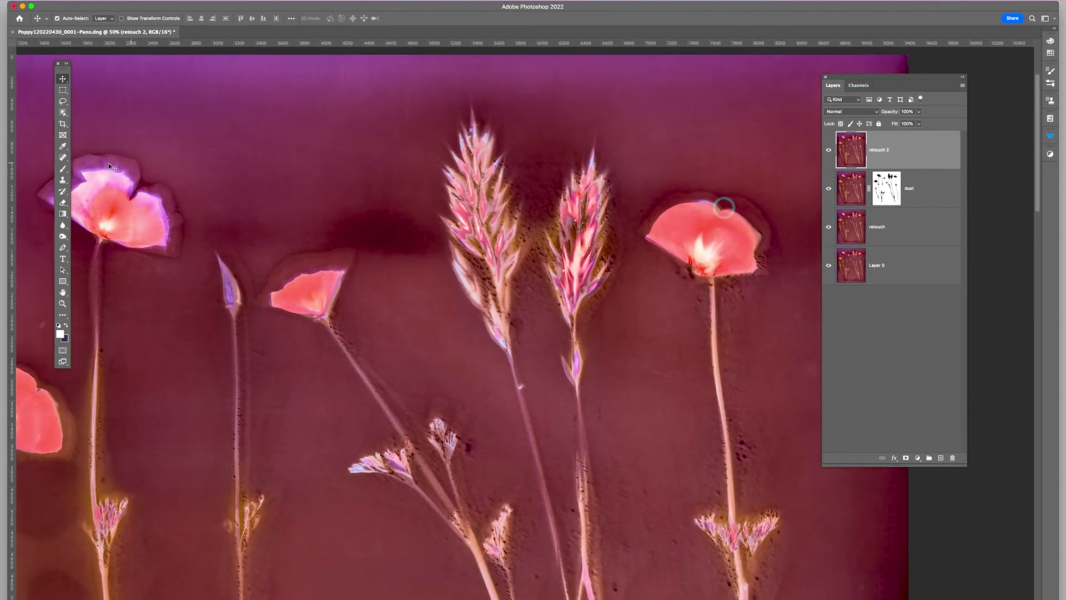
Heal two dust spots on the wheat head with the content-aware Spot Healing Brush.
click(63, 169)
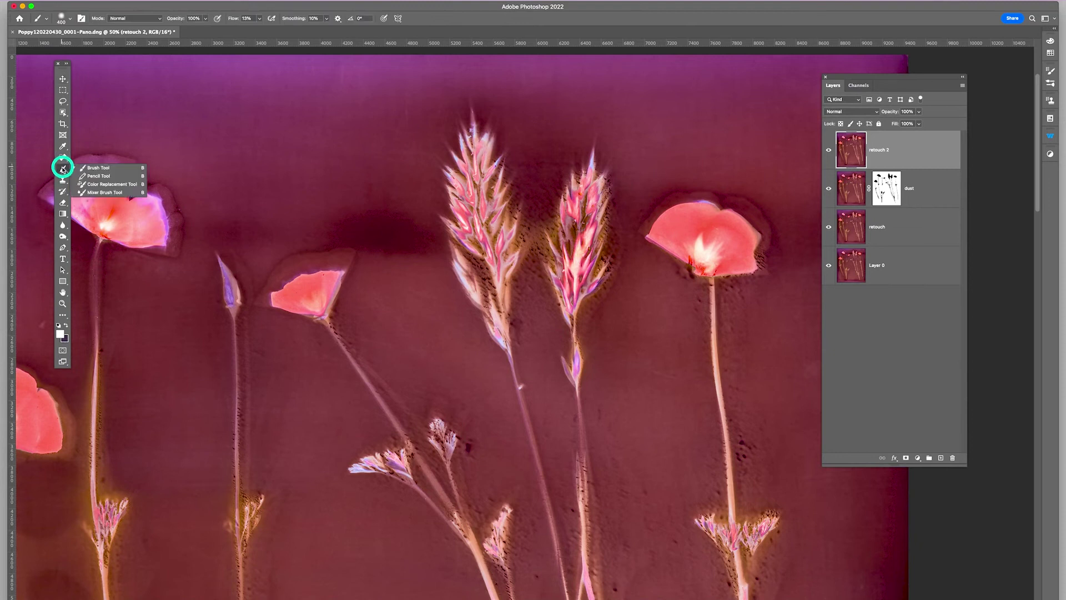
drag(63, 158, 89, 156)
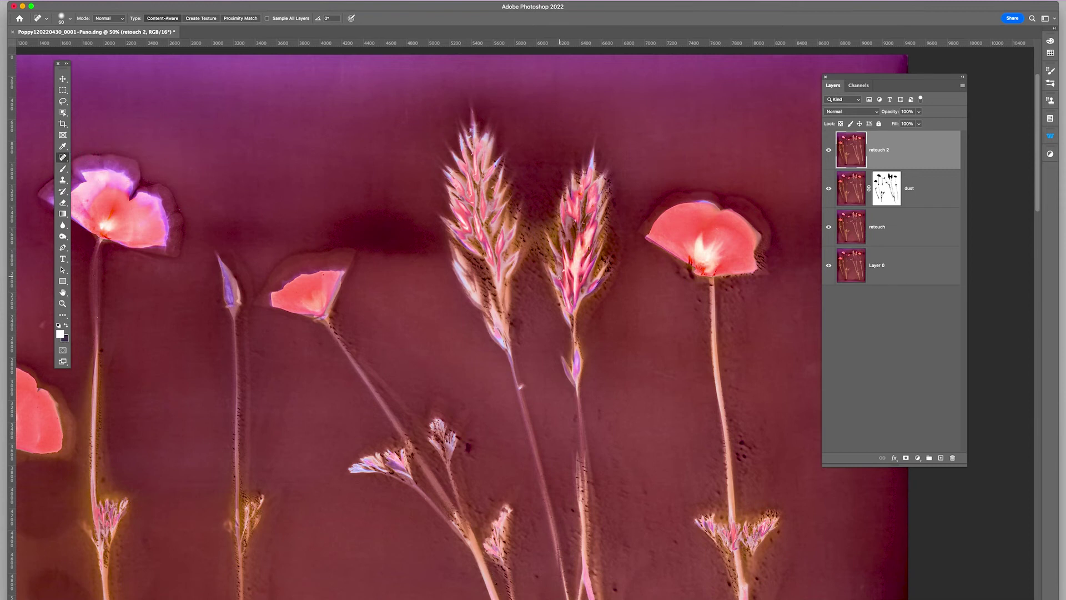
click(559, 277)
click(576, 225)
Pan across the wheat stems, then fit the whole print on screen.
drag(483, 228, 625, 209)
drag(509, 297, 507, 162)
drag(621, 252, 735, 459)
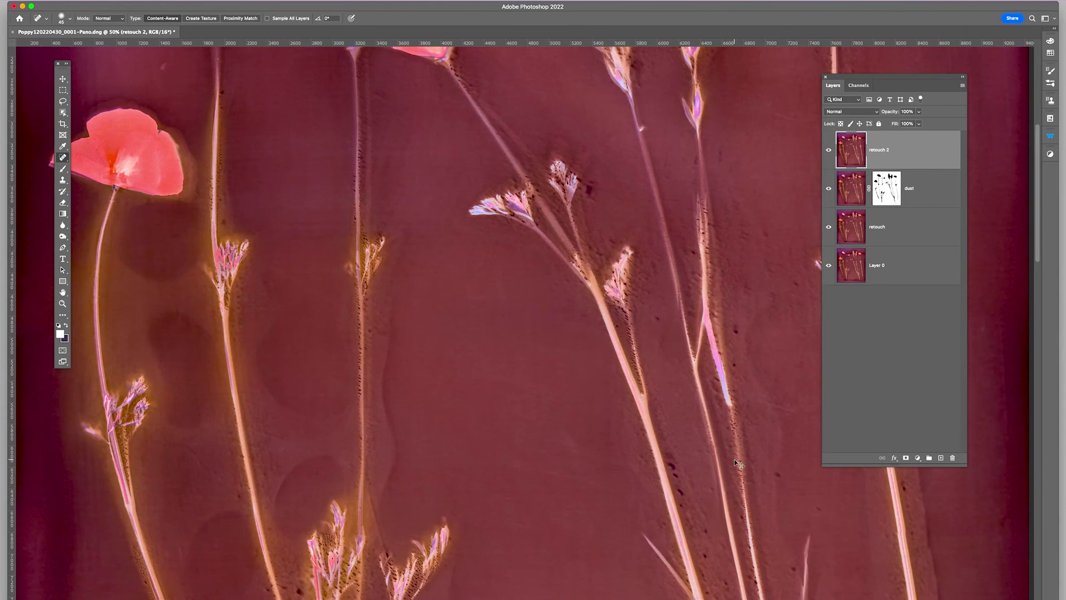
key(super+0)
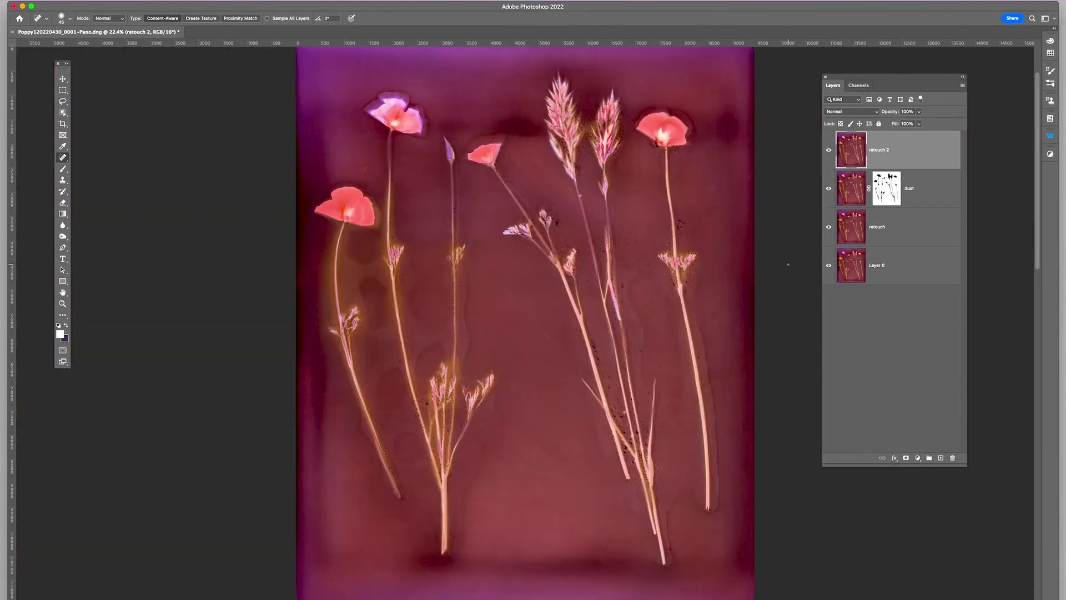
drag(833, 78, 803, 72)
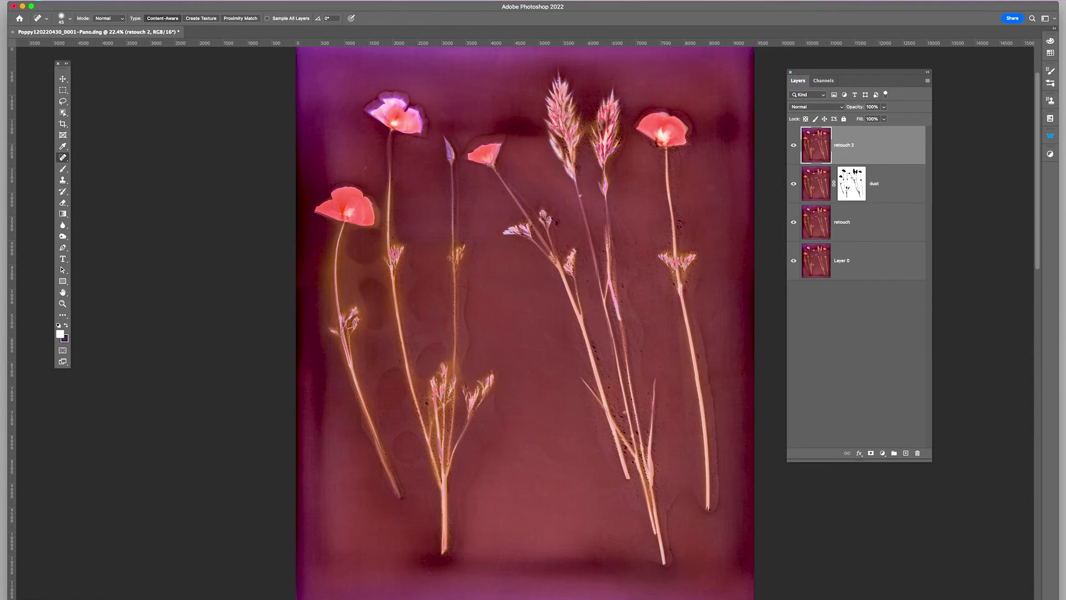
Save the layered document as 'Poppy1-adjust layers.psd' in Photoshop format.
click(38, 0)
click(50, 92)
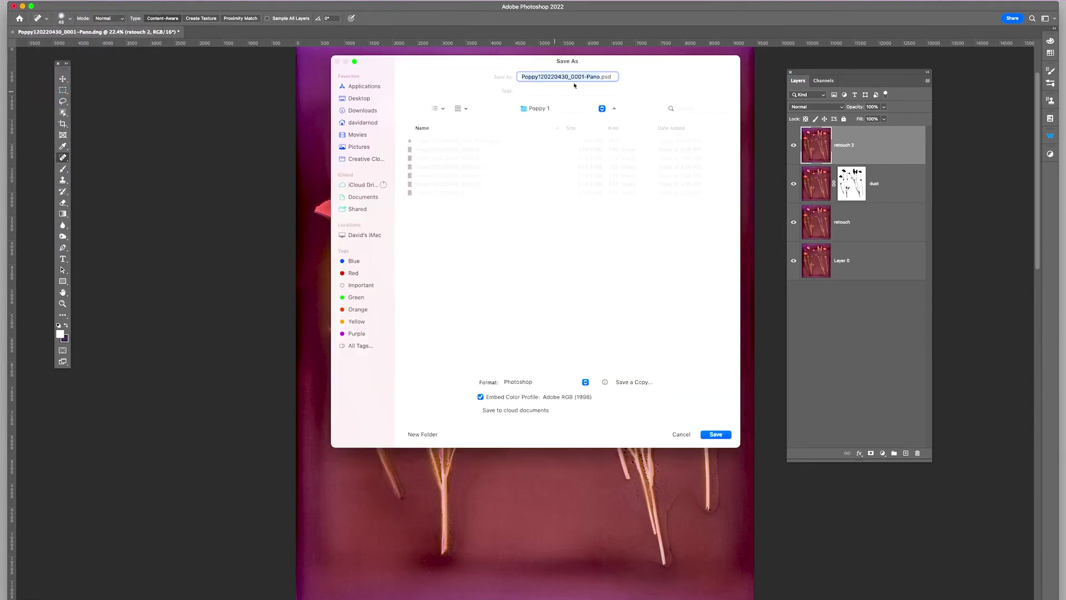
click(600, 79)
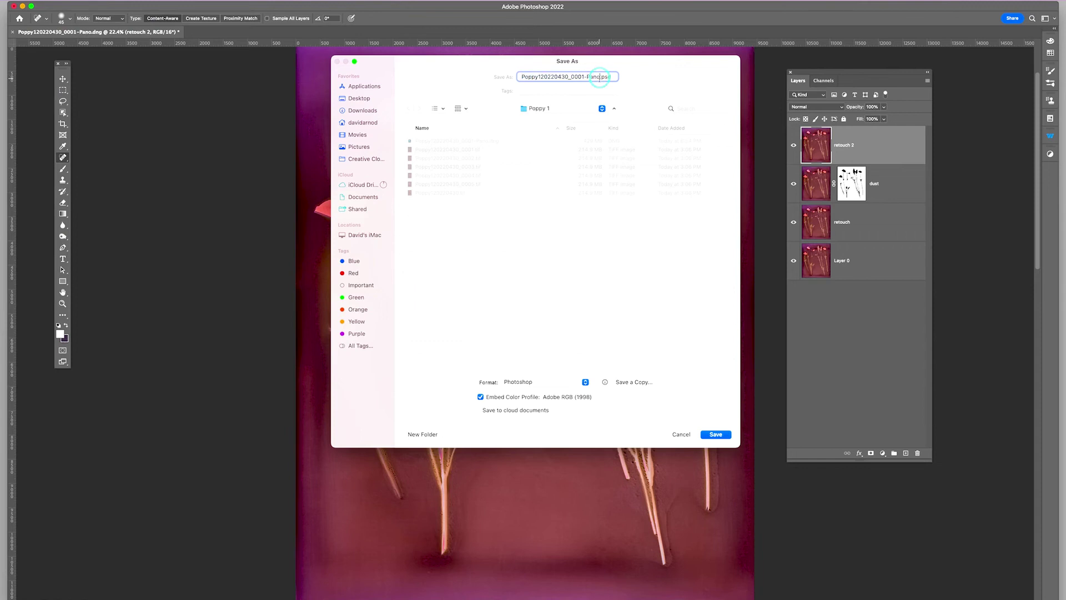
key(BackSpace)
key(BackSpace)
key(BackSpace)
key(BackSpace)
key(BackSpace)
key(BackSpace)
key(BackSpace)
key(BackSpace)
key(BackSpace)
key(BackSpace)
text(adjust layers)
click(715, 435)
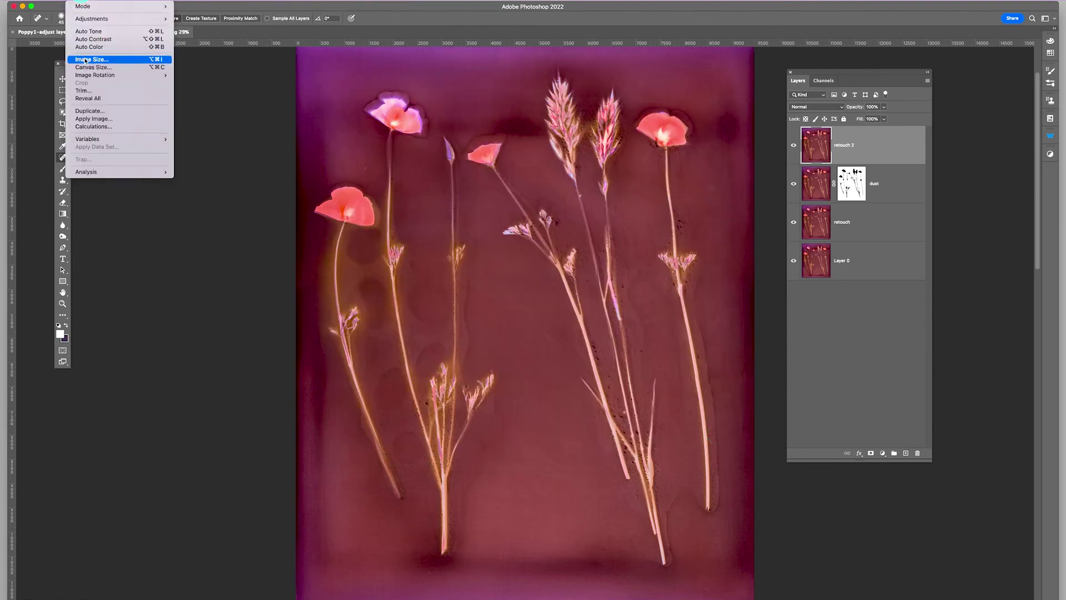
Duplicate the print and flatten the copy into a single layer.
click(93, 112)
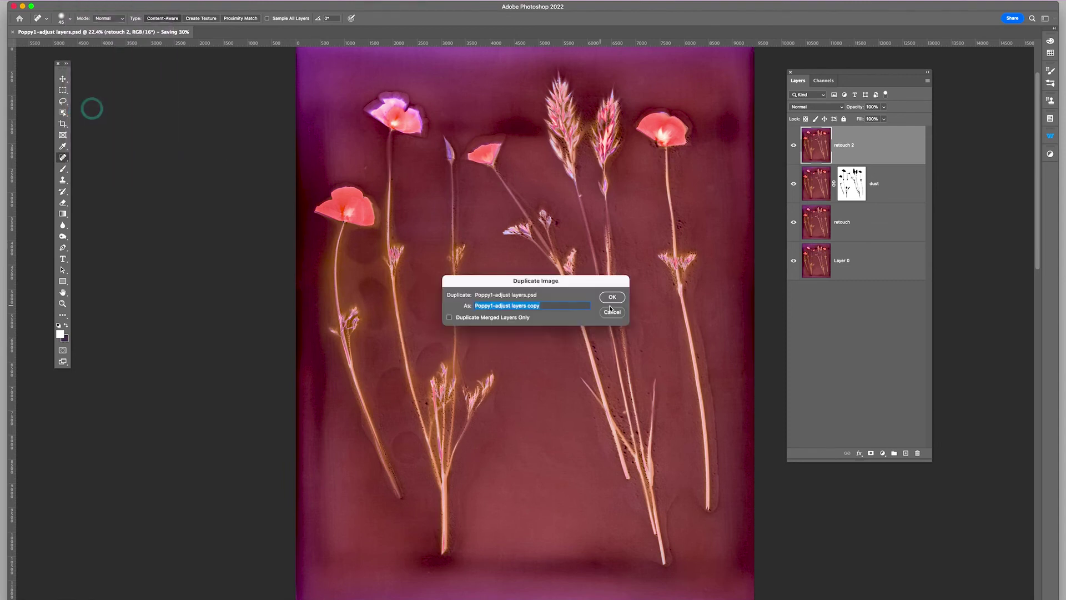
click(614, 300)
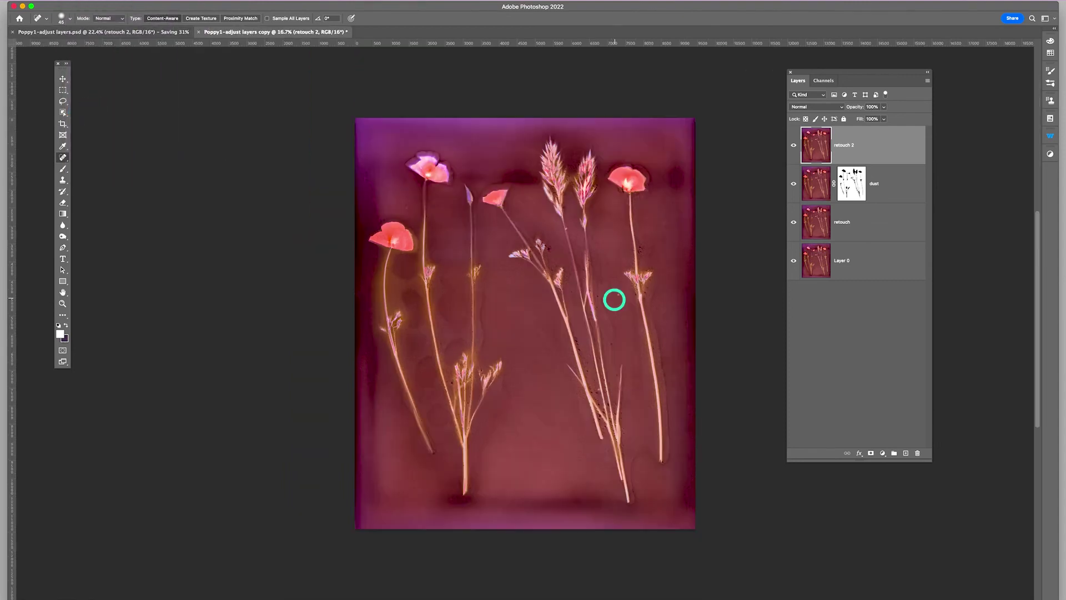
click(928, 80)
click(951, 358)
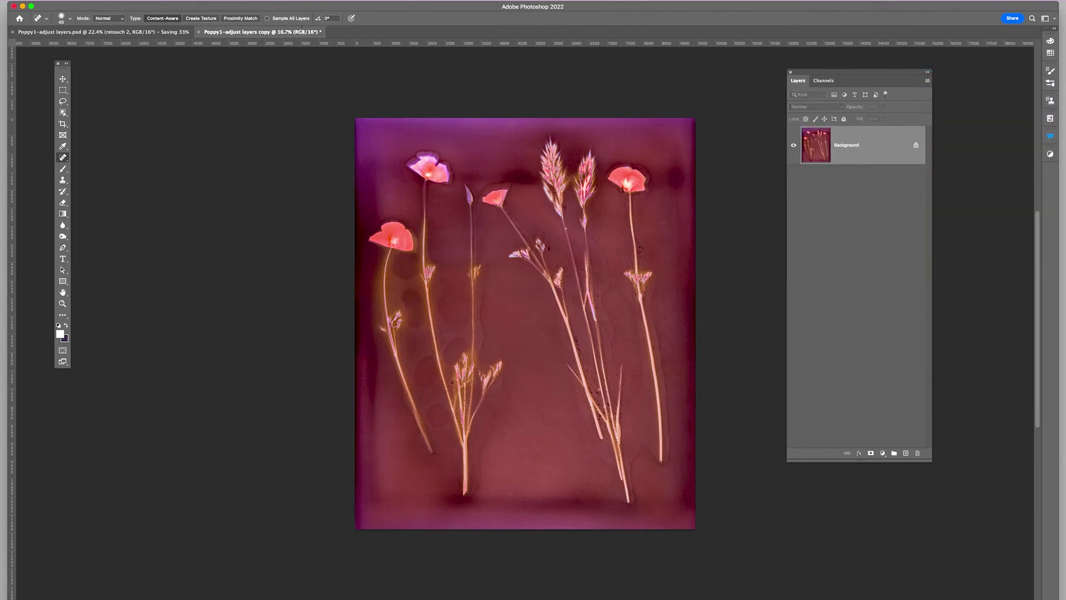
Save the flattened copy as 'Poppy1-flat.psd'.
click(33, 1)
click(57, 88)
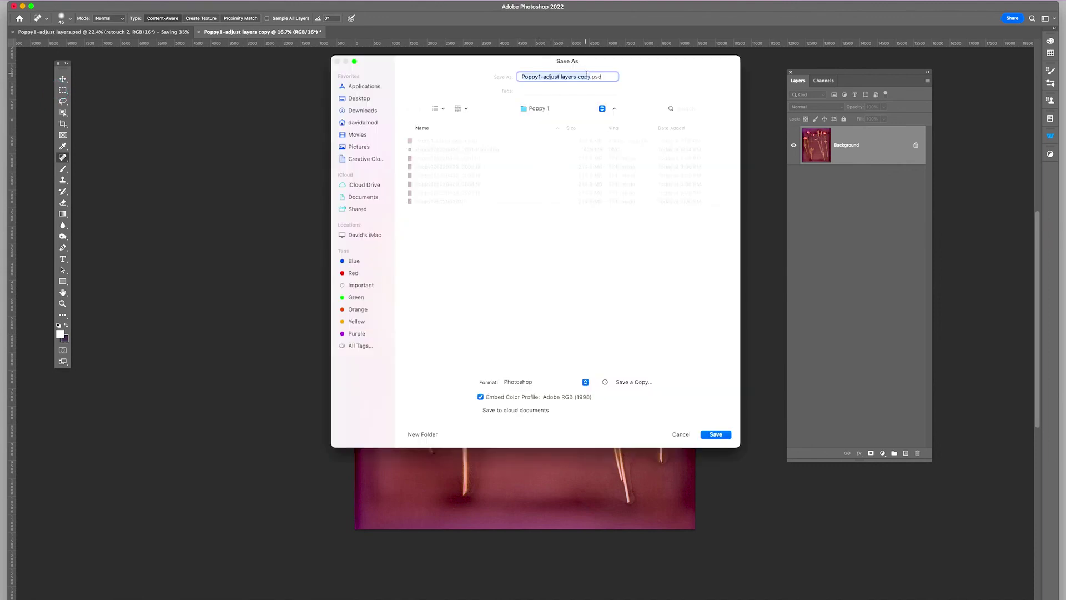
click(591, 79)
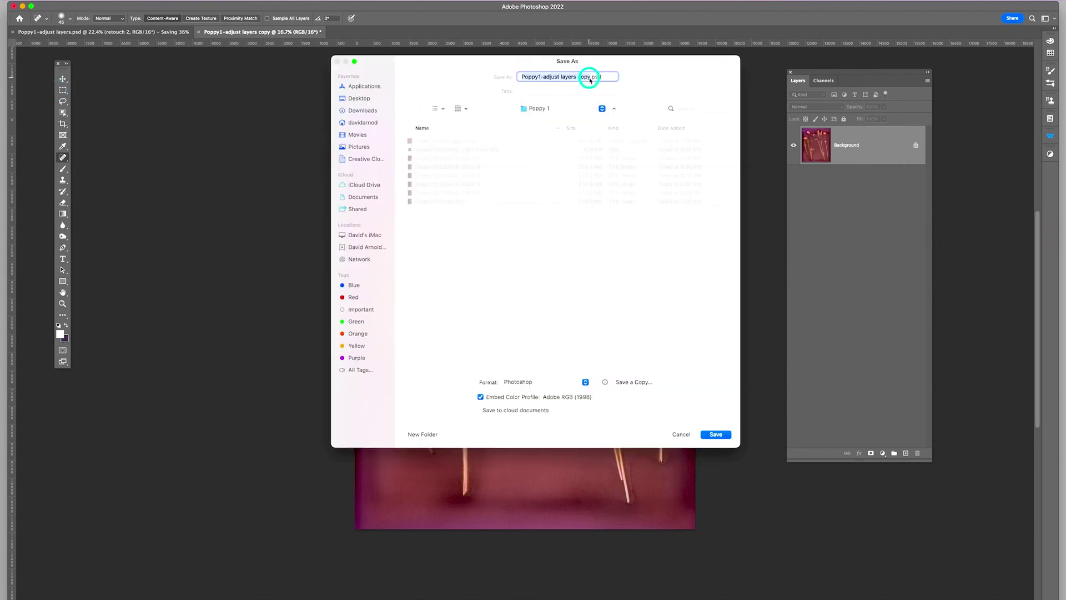
key(BackSpace)
key(BackSpace)
key(BackSpace)
key(BackSpace)
key(BackSpace)
key(BackSpace)
key(BackSpace)
key(BackSpace)
key(BackSpace)
key(BackSpace)
key(BackSpace)
key(BackSpace)
key(BackSpace)
key(BackSpace)
key(BackSpace)
key(BackSpace)
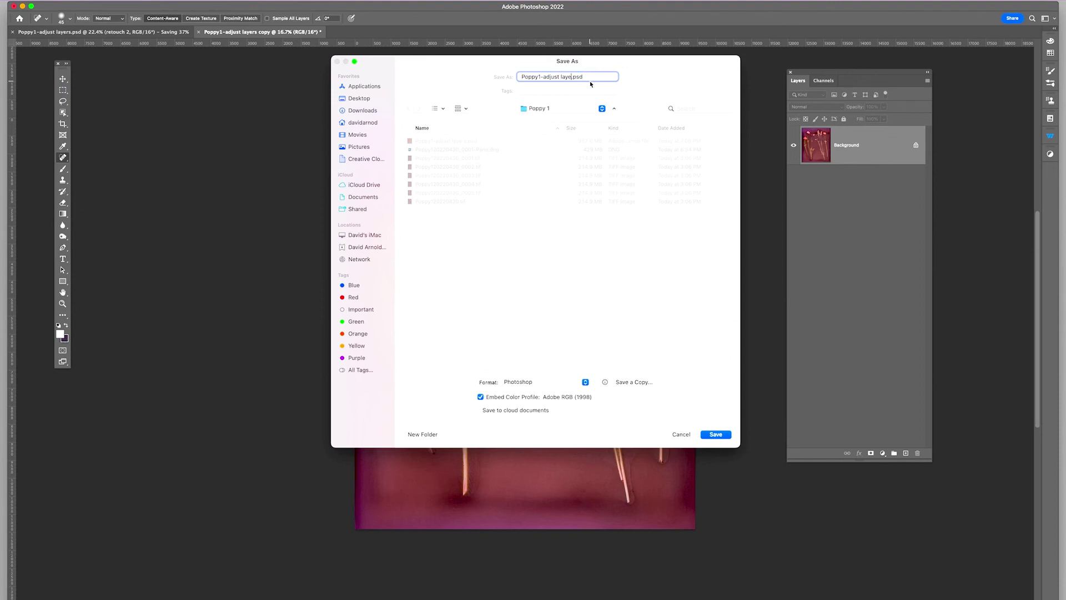
key(BackSpace)
key(BackSpace)
text(flat)
click(715, 433)
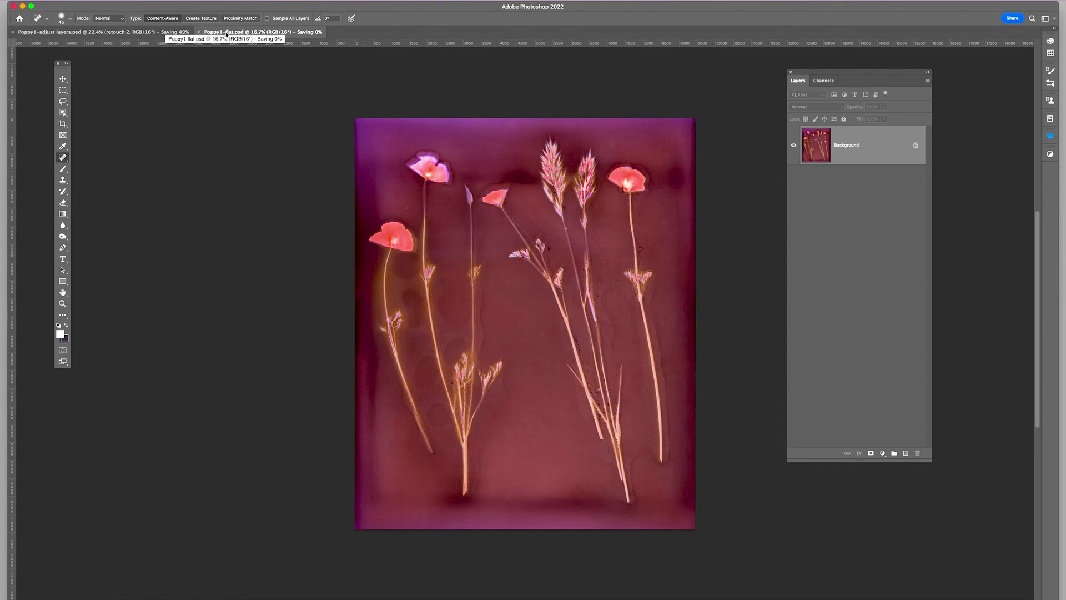
key(super+equal)
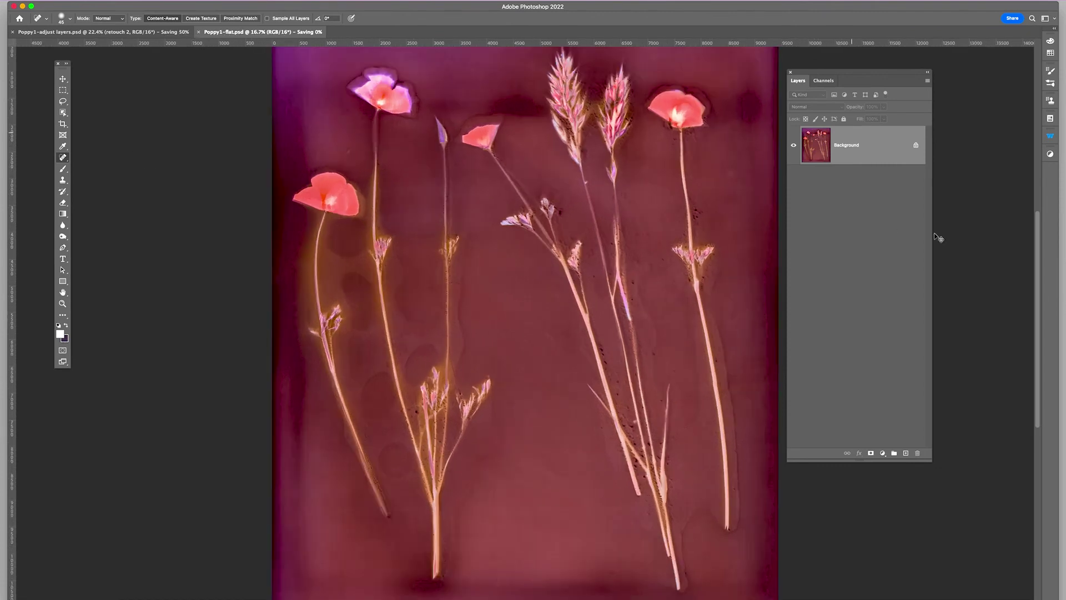
mouse_move(680, 239)
mouse_down()
mouse_move(659, 298)
mouse_move(691, 254)
mouse_move(717, 248)
mouse_move(607, 252)
mouse_move(675, 253)
mouse_up()
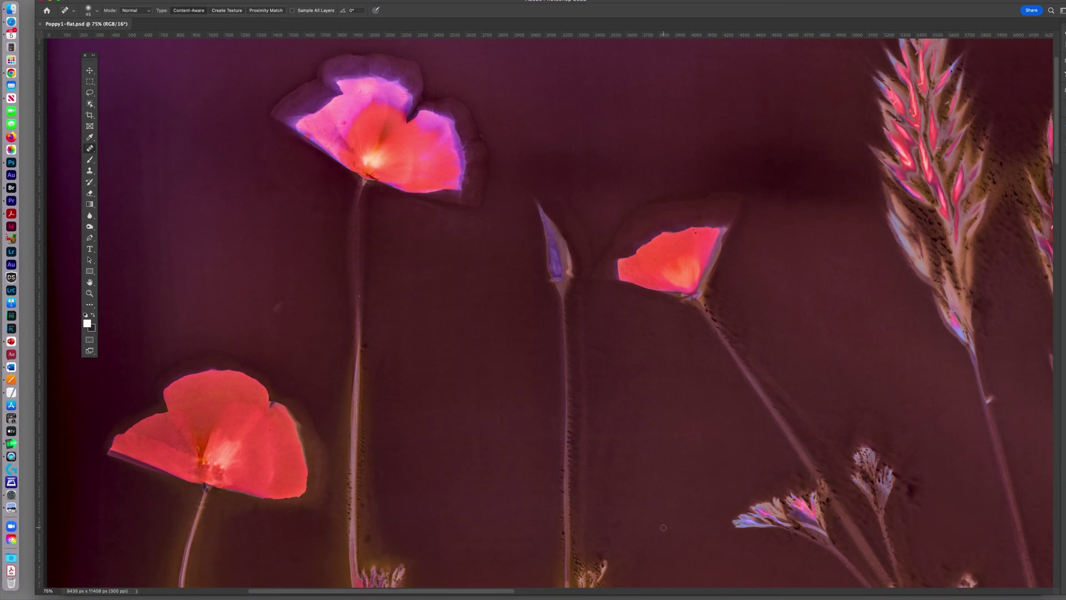
drag(664, 528, 551, 578)
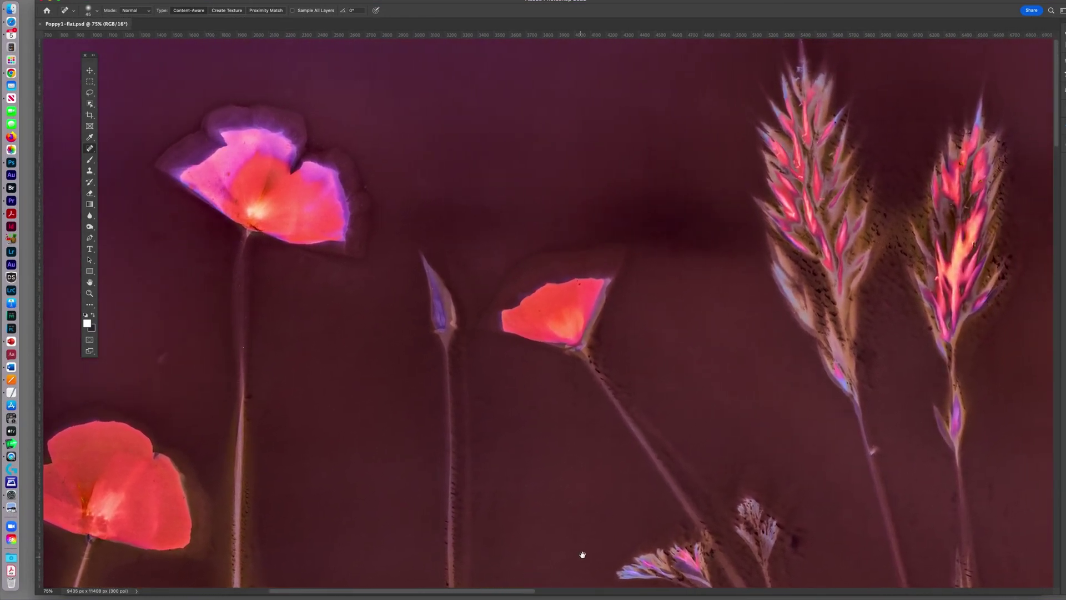
drag(768, 434, 449, 447)
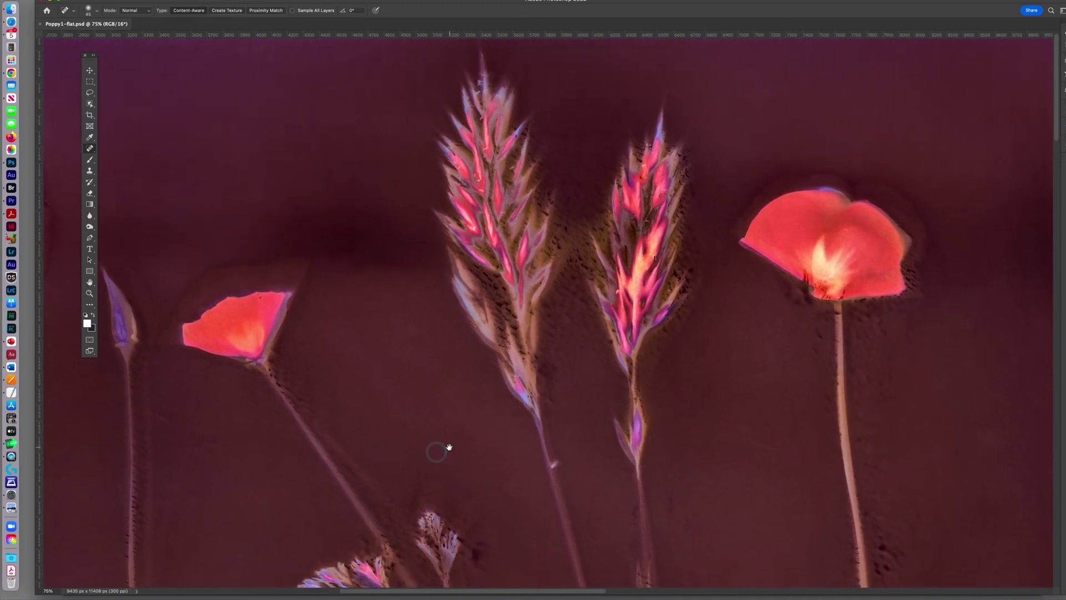